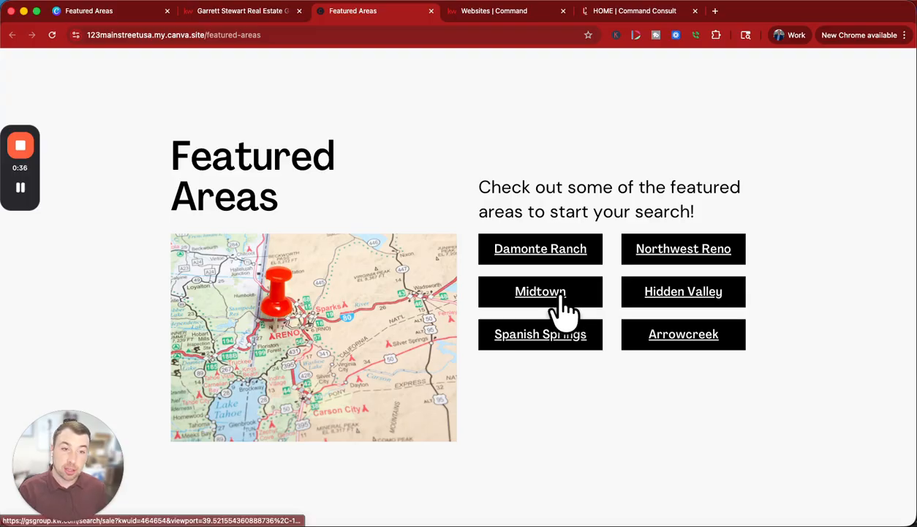
- View the Damonte Ranch listings from the published page and open the Featured Areas template in Canva for editing
left_click(550, 253)
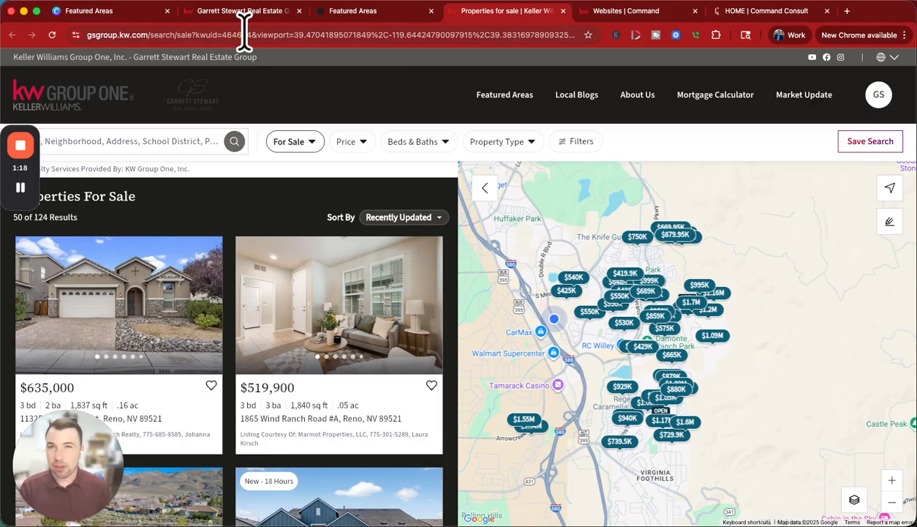
left_click(104, 11)
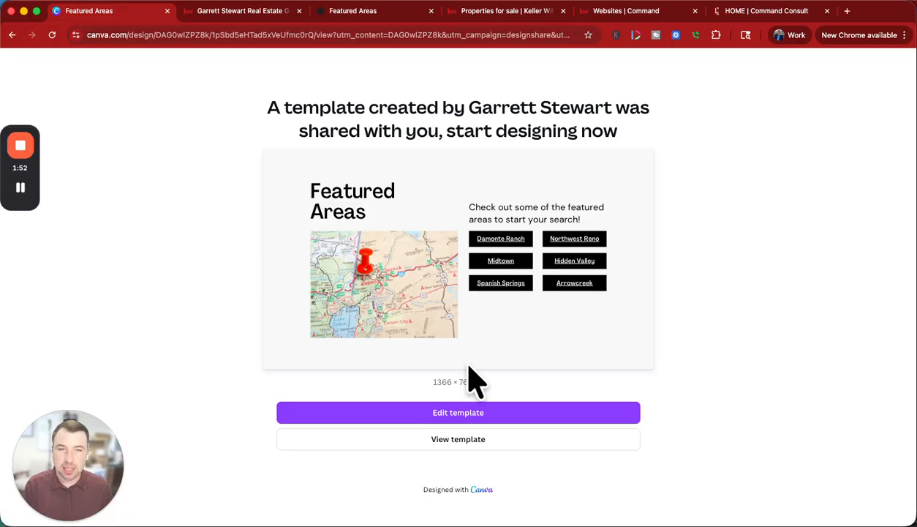
left_click(474, 414)
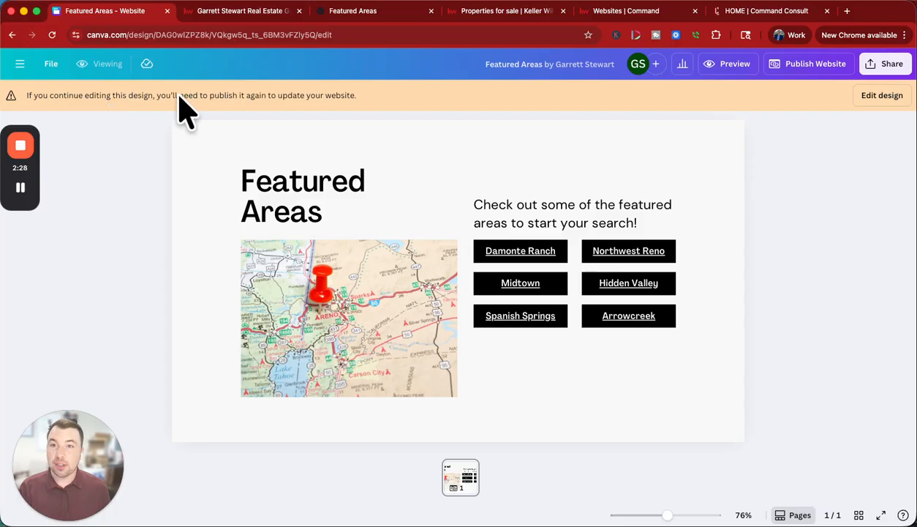
left_click(892, 101)
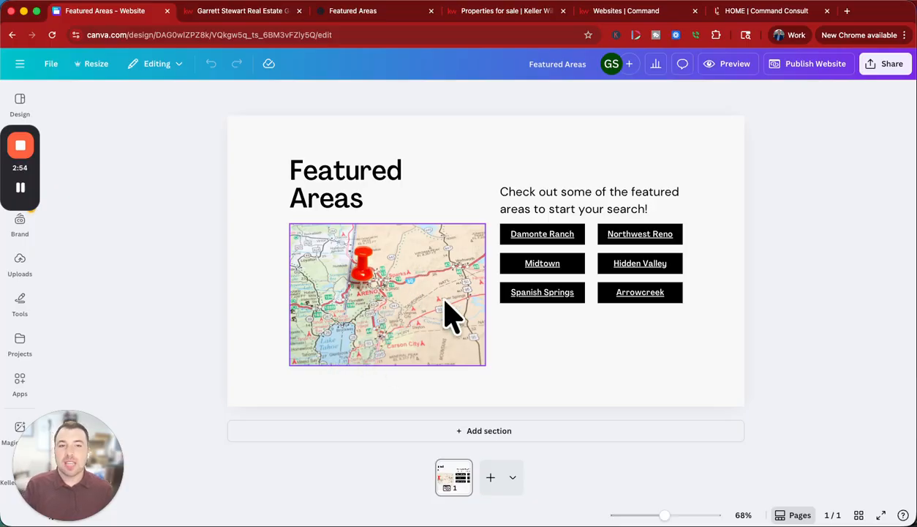
- Duplicate the Spanish Springs button directly beneath the original and delete the copy
left_click(384, 344)
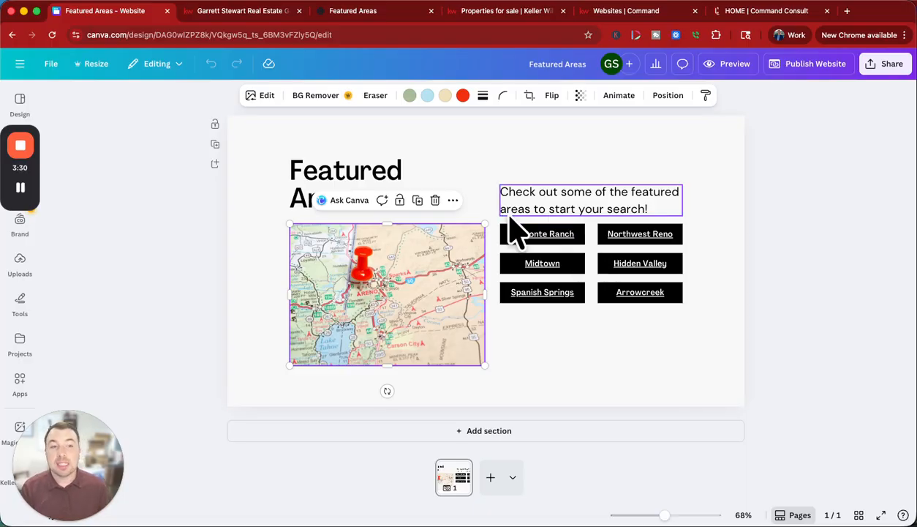
left_click(579, 291)
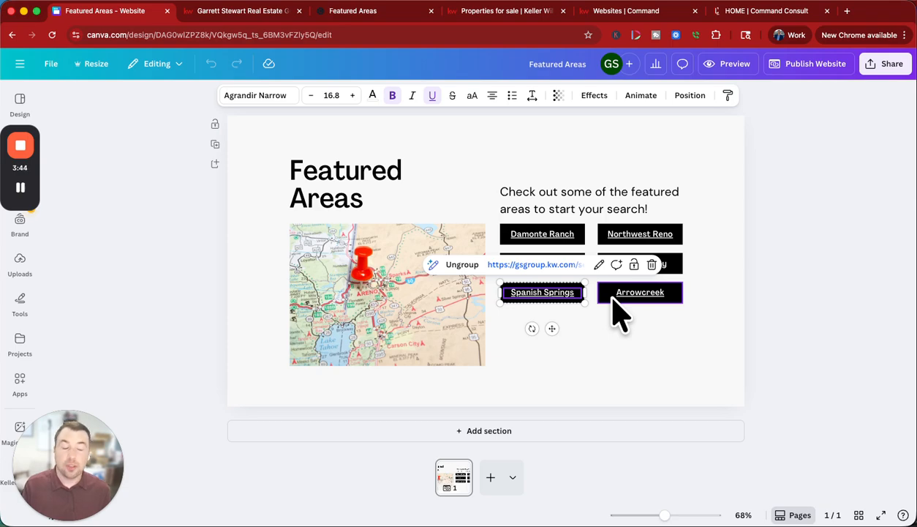
key("super+v")
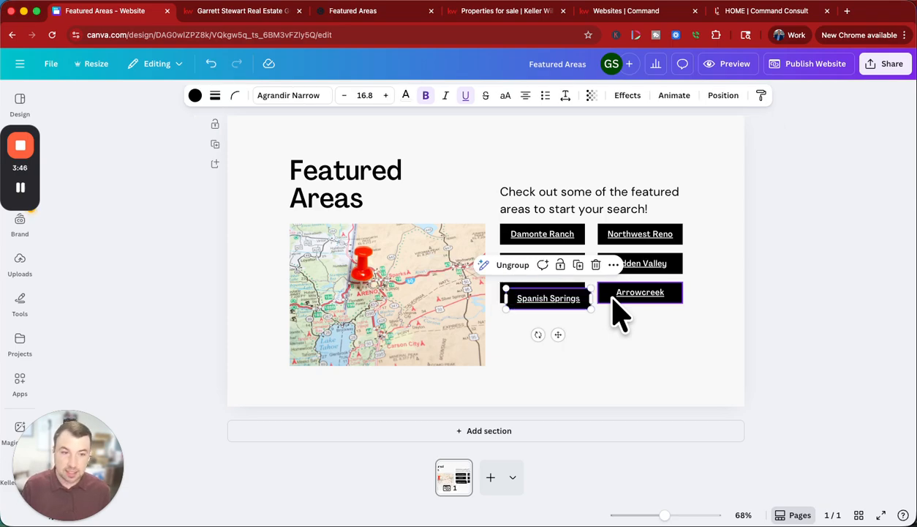
left_click_drag(572, 307, 567, 321)
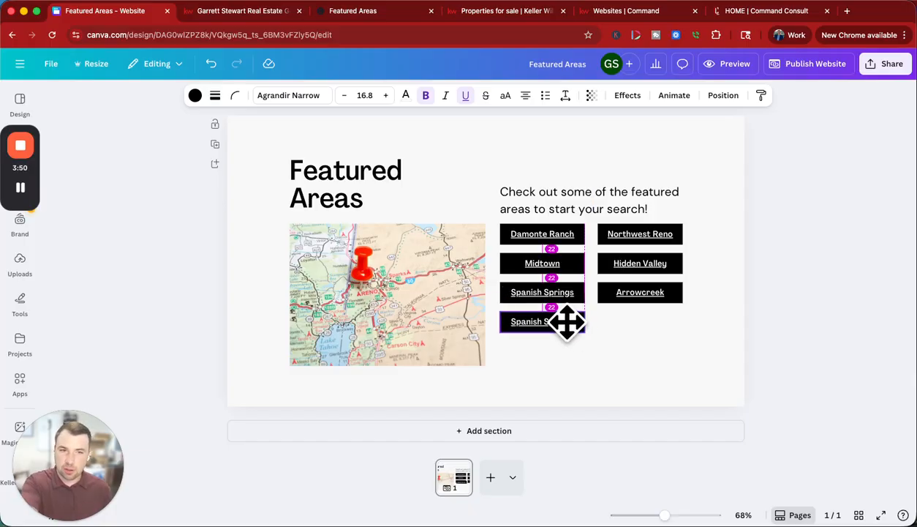
left_click_drag(568, 322, 568, 322)
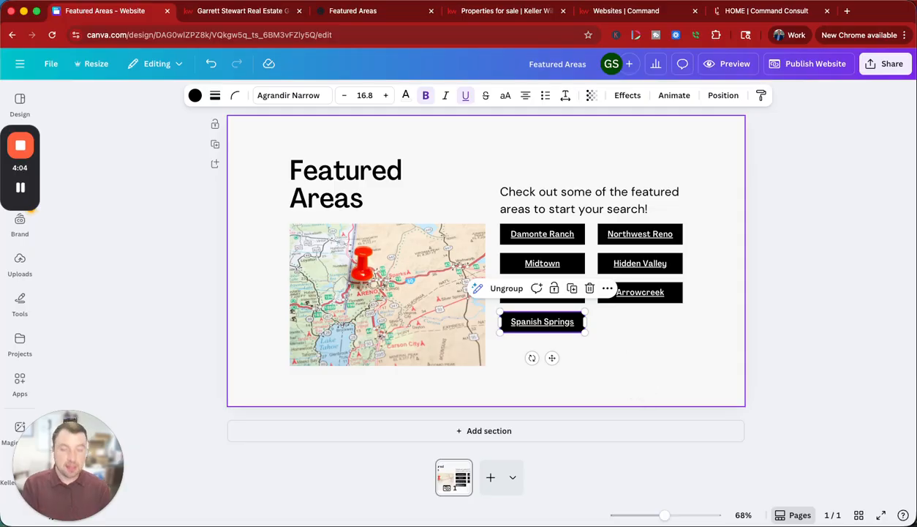
key("Delete")
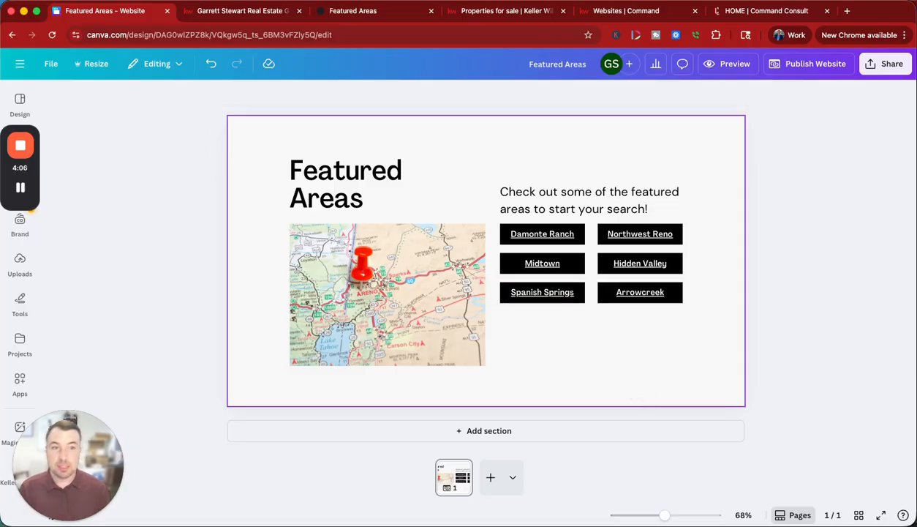
- Replace the Damonte Ranch button's label with "Neighborhood 1"
left_click(564, 243)
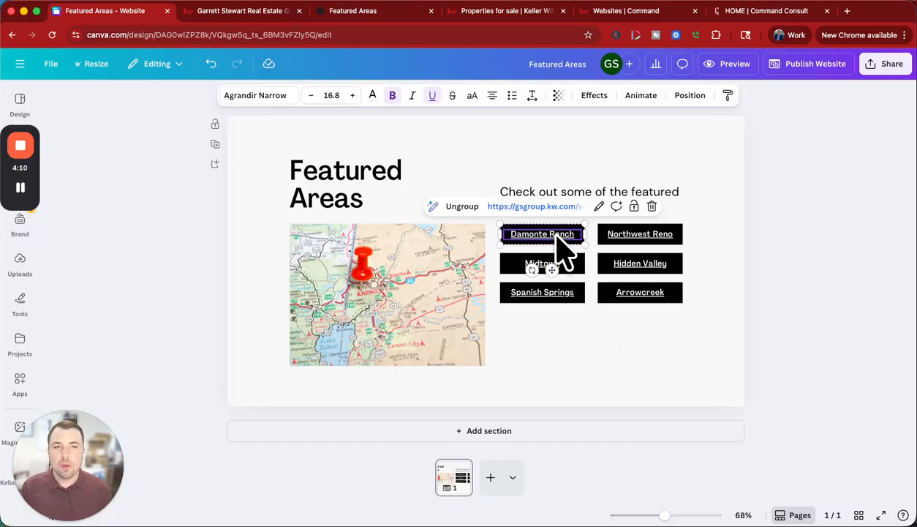
double_click(555, 235)
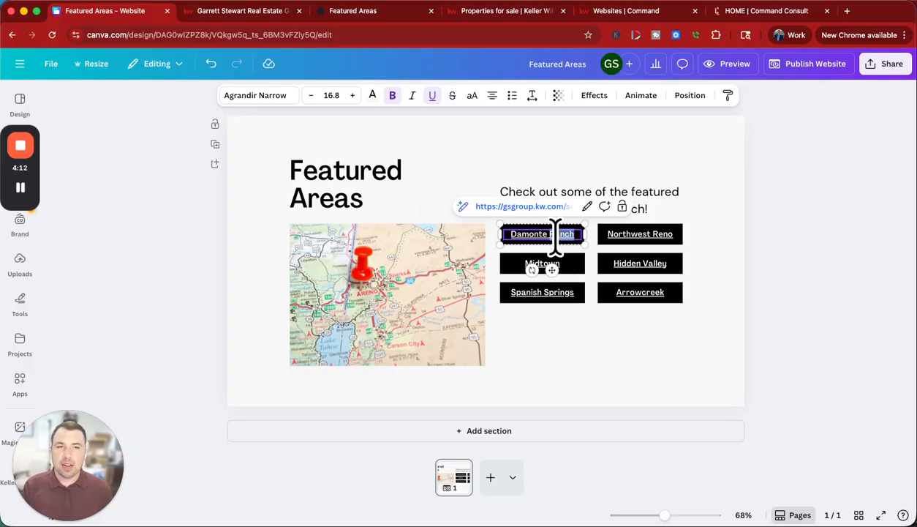
left_click_drag(556, 234, 514, 234)
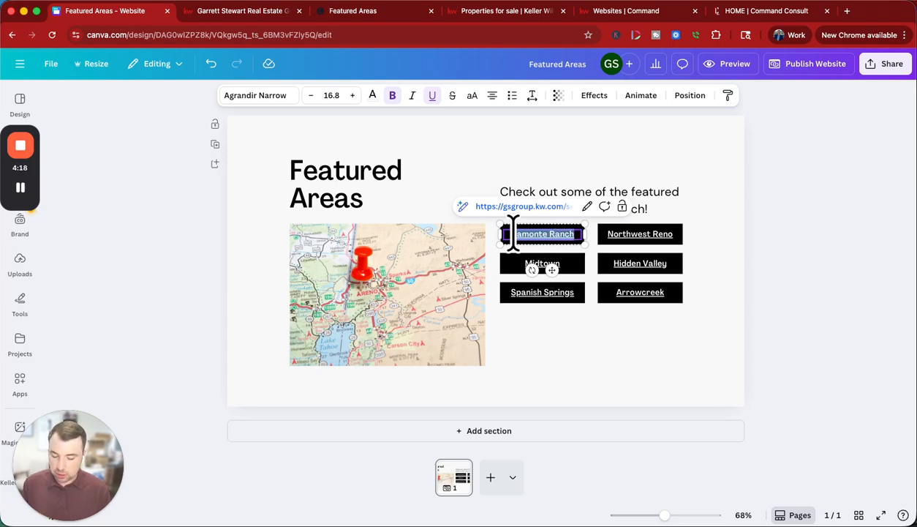
type("Neighbo")
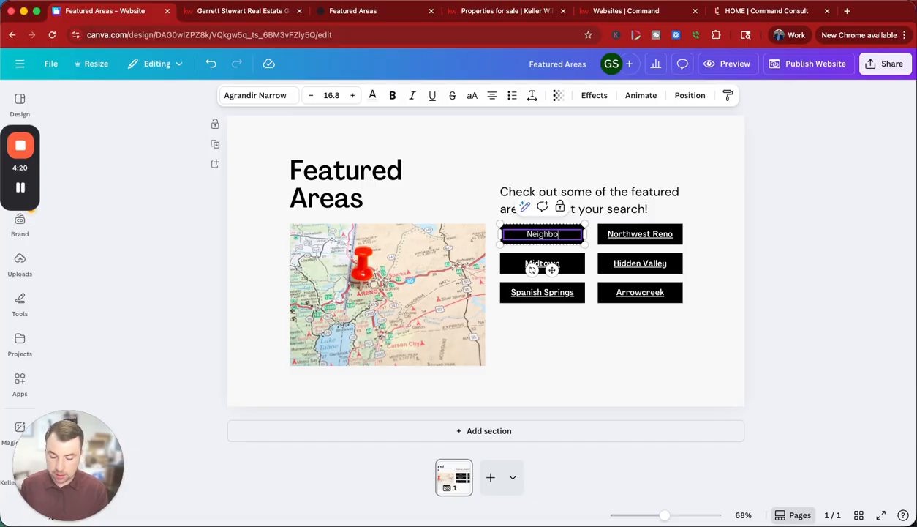
type("rhood 1")
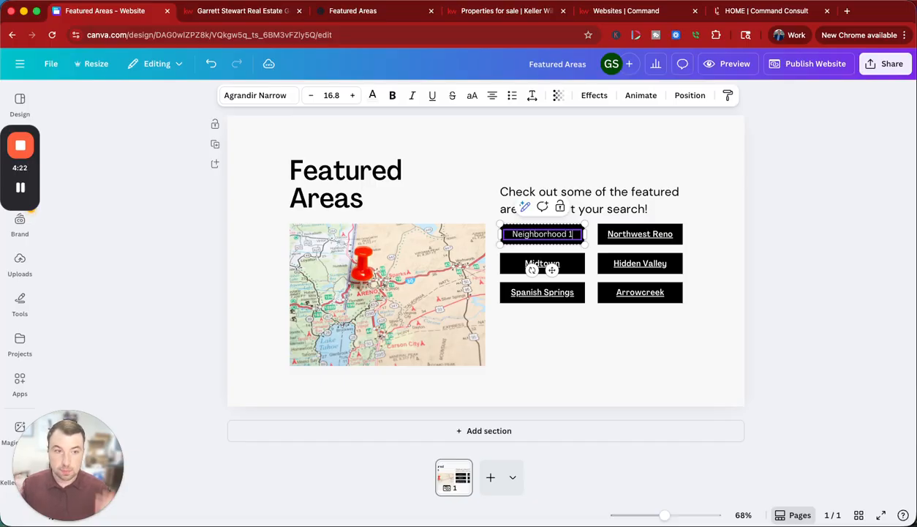
left_click(581, 262)
left_click(559, 349)
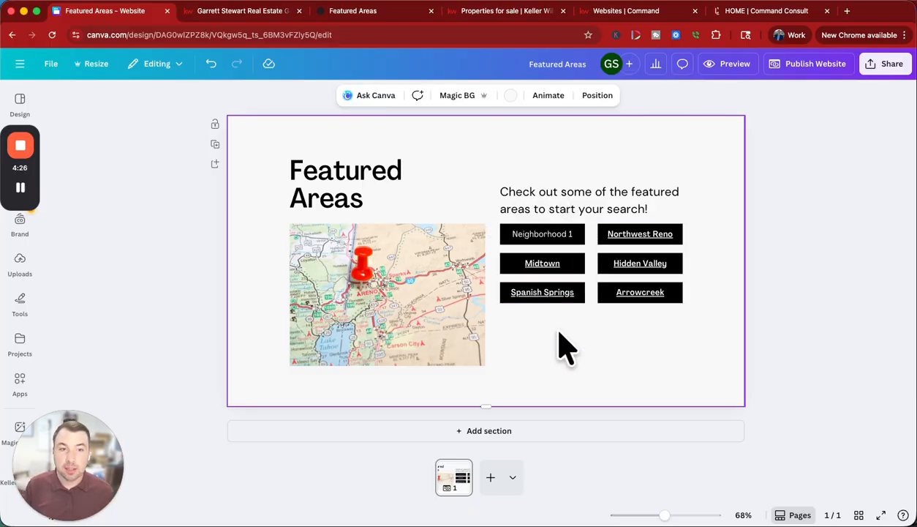
left_click(550, 237)
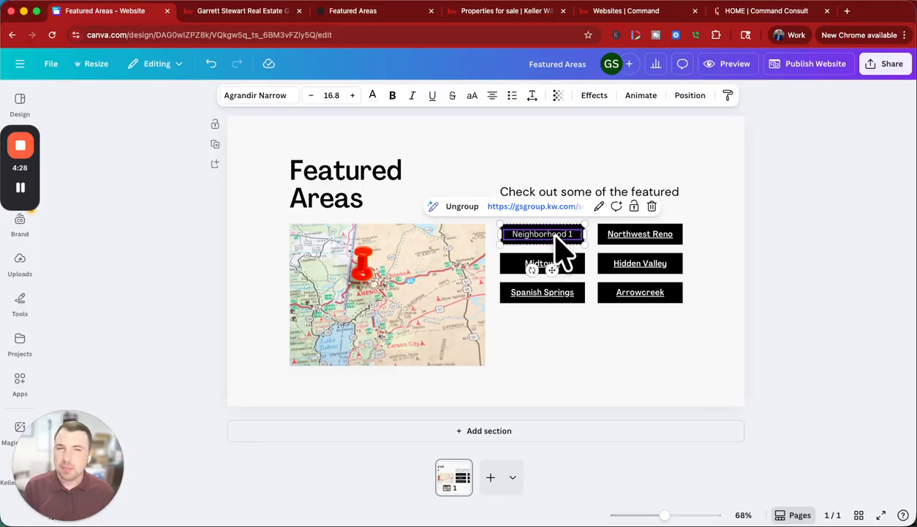
double_click(553, 232)
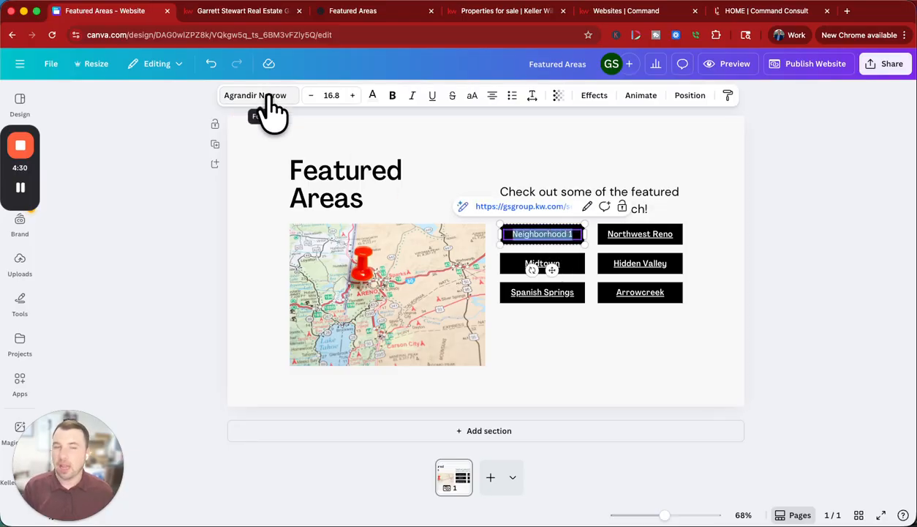
left_click(646, 235)
double_click(645, 235)
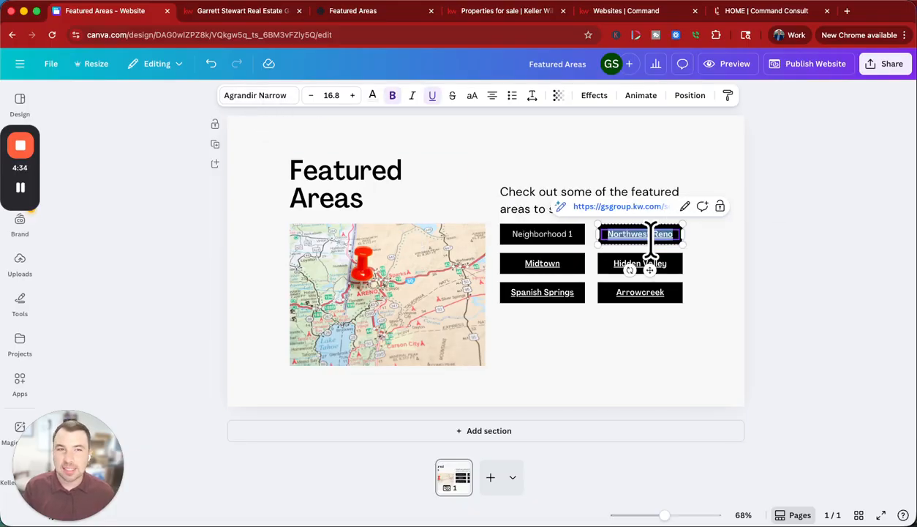
left_click(538, 236)
double_click(539, 236)
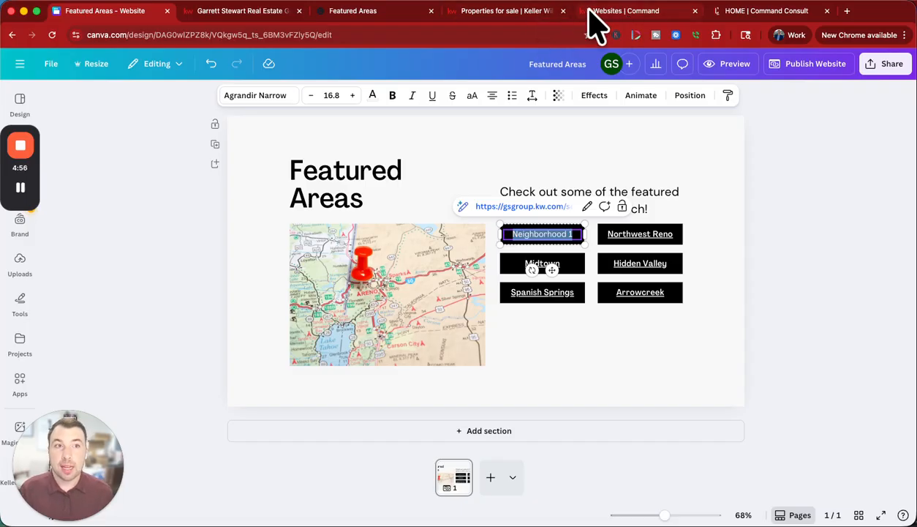
- Switch to the Keller Williams property search and frame the Mira Loma neighborhood closely on the listings map
left_click(509, 11)
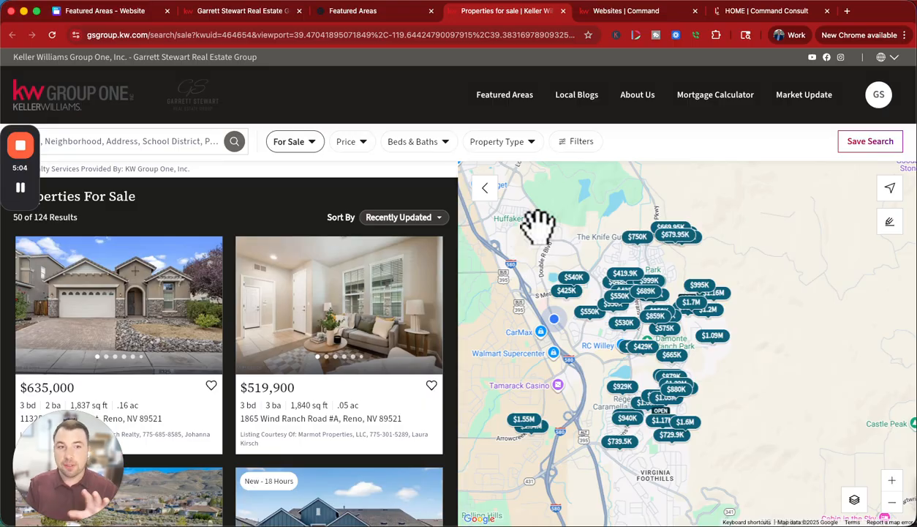
left_click_drag(538, 227, 662, 347)
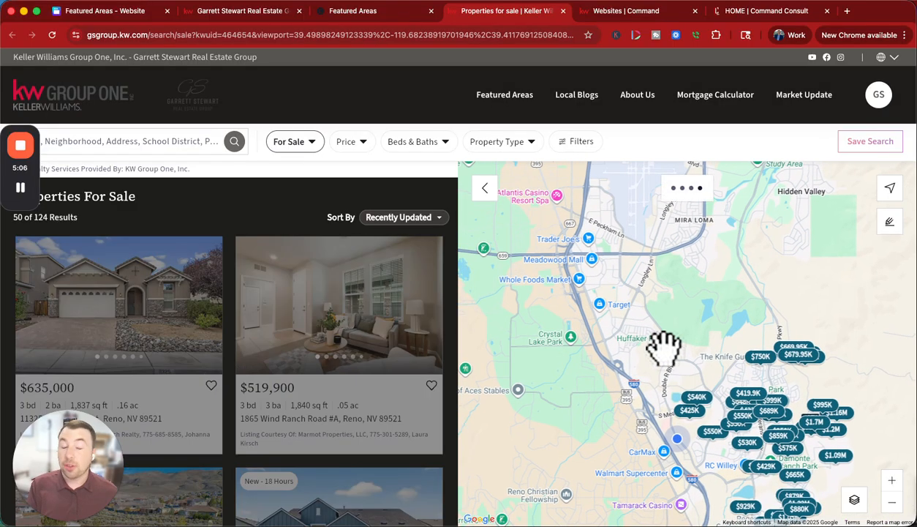
left_click_drag(735, 283, 667, 342)
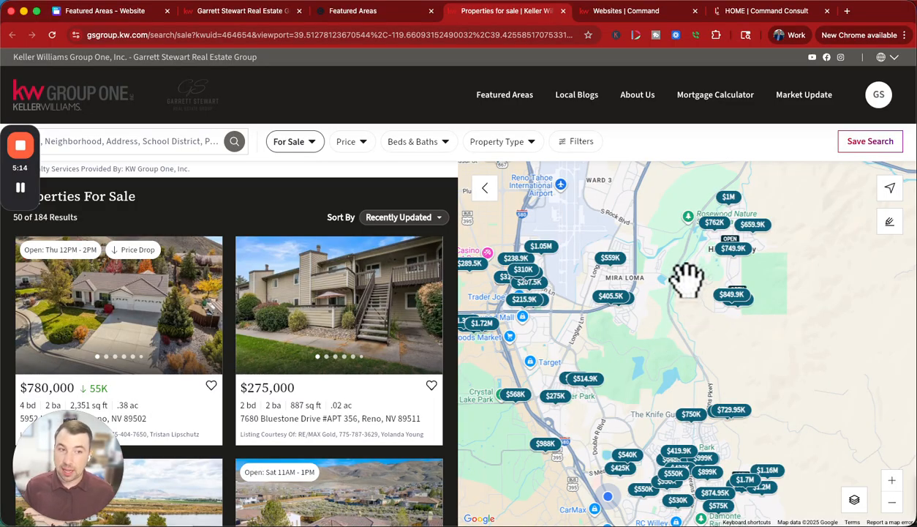
left_click_drag(651, 351, 761, 335)
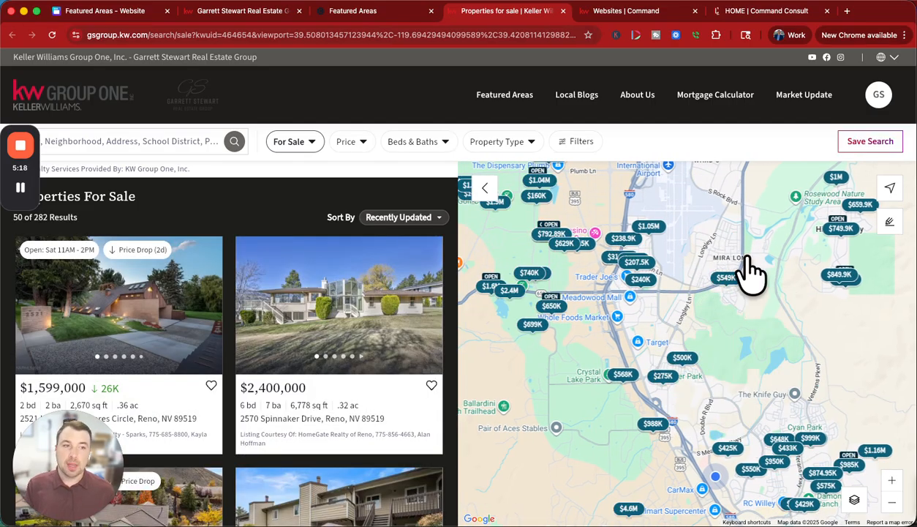
scroll(749, 275, "up", 2)
scroll(749, 263, "up", 1)
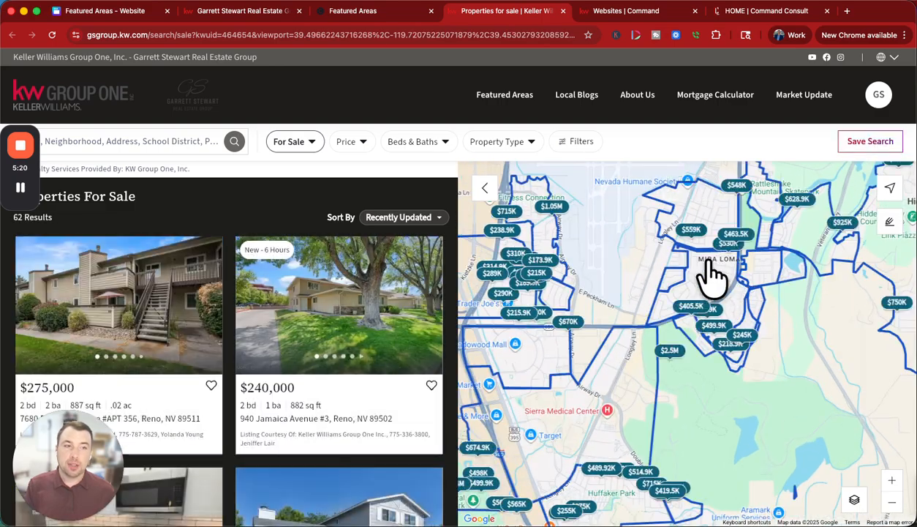
mouse_move(692, 227)
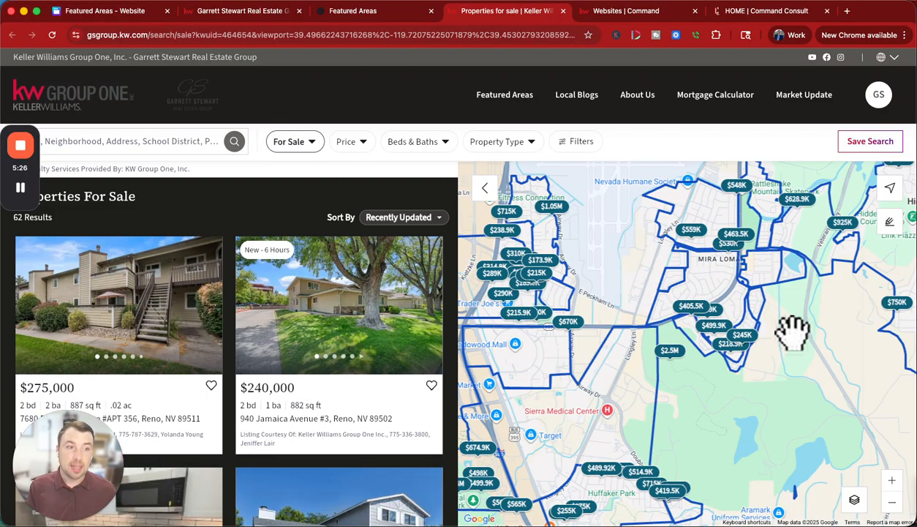
scroll(796, 325, "up", 3)
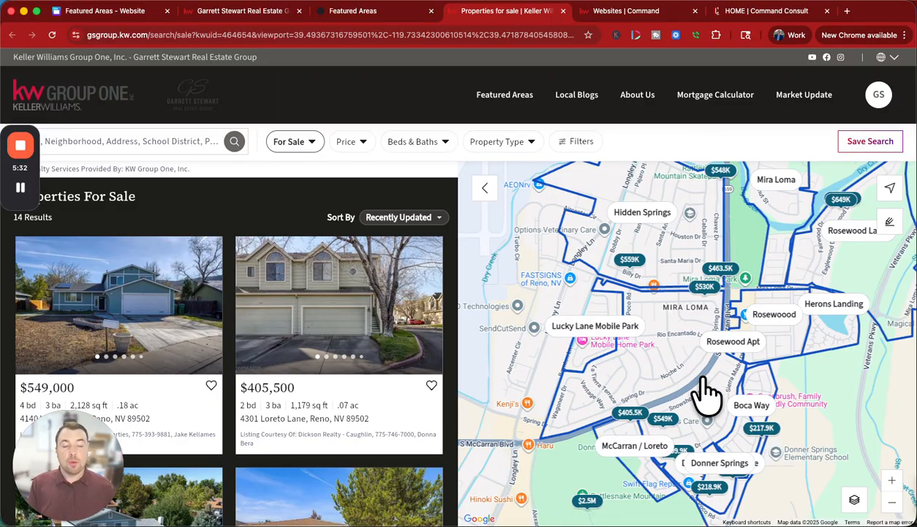
left_click_drag(811, 380, 776, 382)
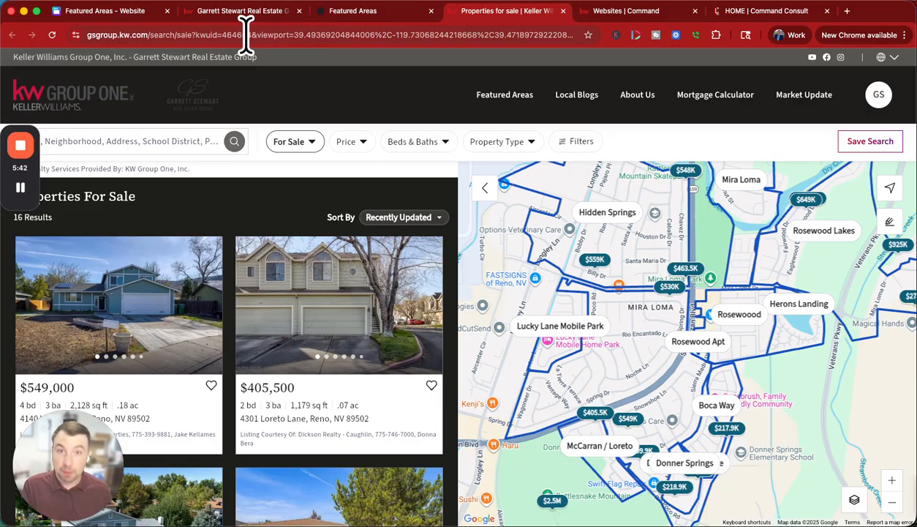
- Copy the framed Mira Loma search's web address and set it as the Neighborhood 1 button's link in Canva
left_click(306, 33)
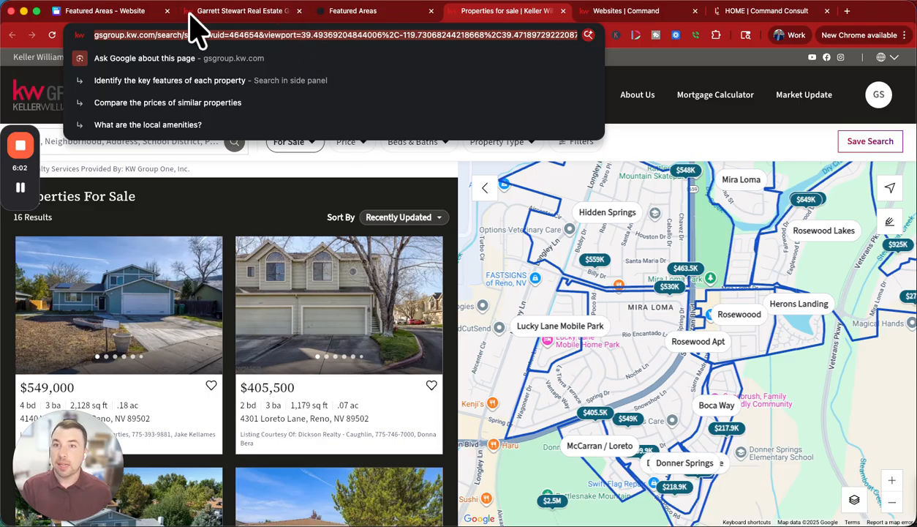
left_click(130, 20)
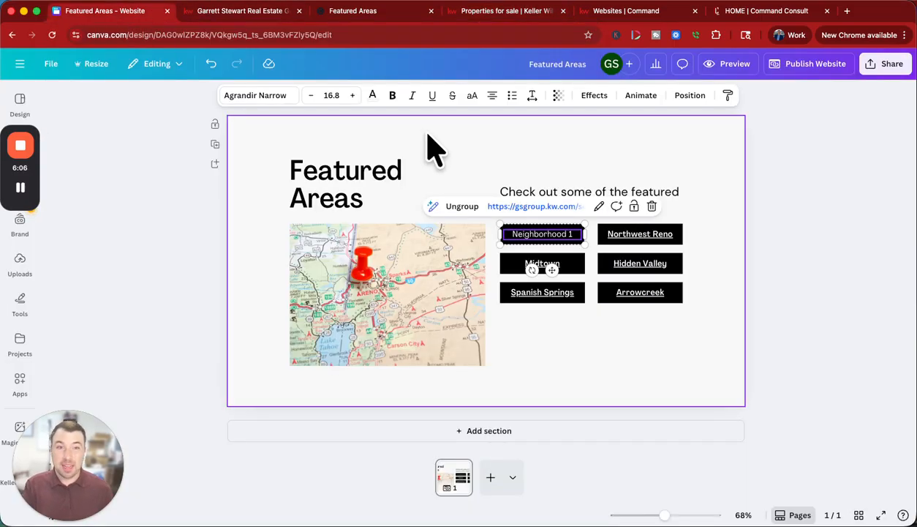
left_click(599, 207)
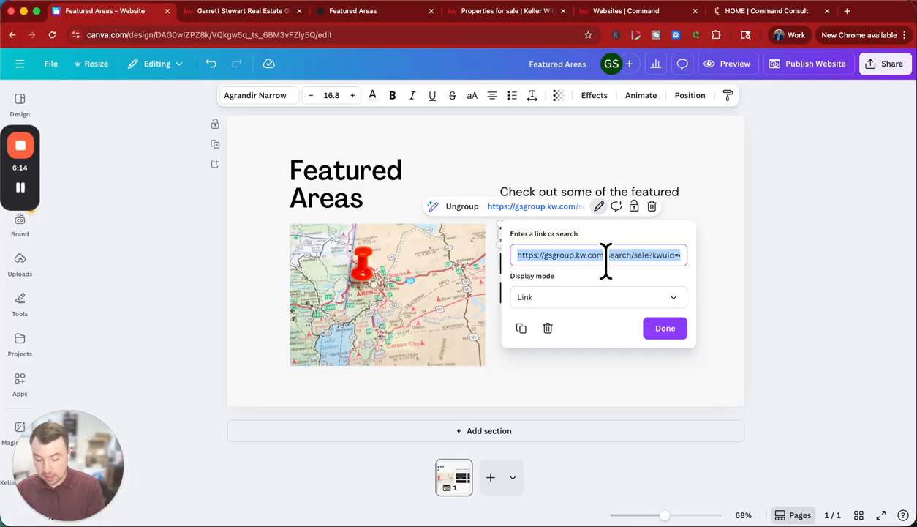
key("super+v")
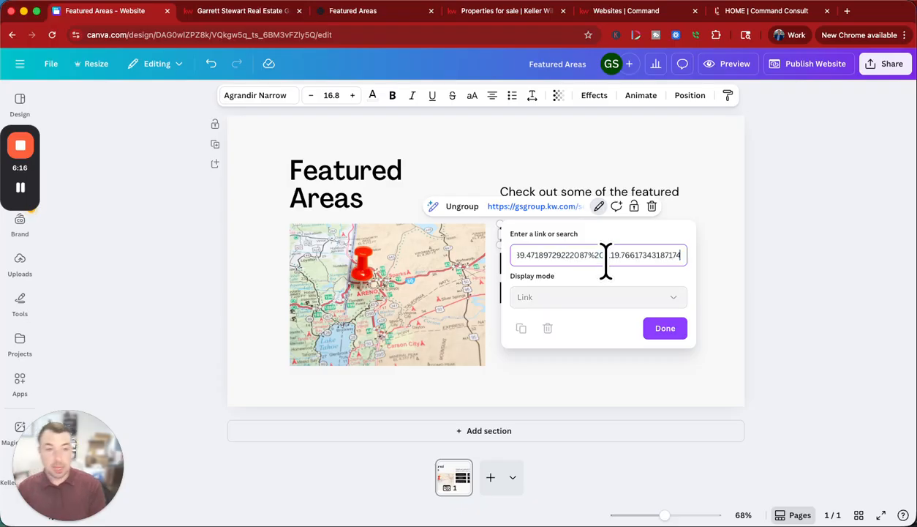
left_click(665, 329)
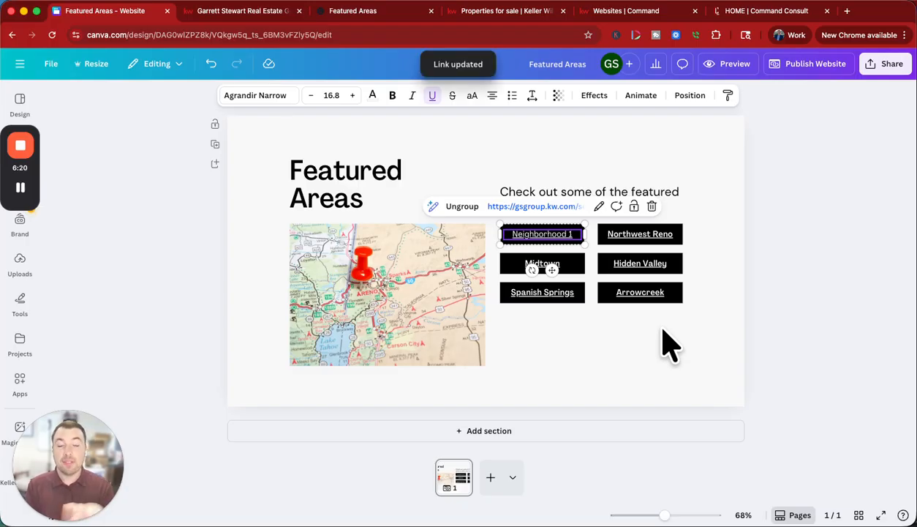
- Open the Neighborhood 1 button's link and search the property listings for Reno, NV
left_click(538, 207)
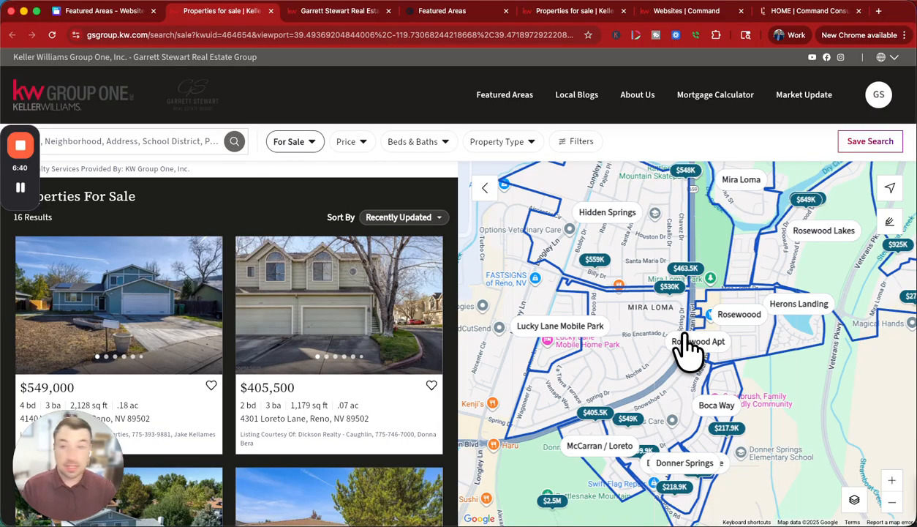
left_click(136, 134)
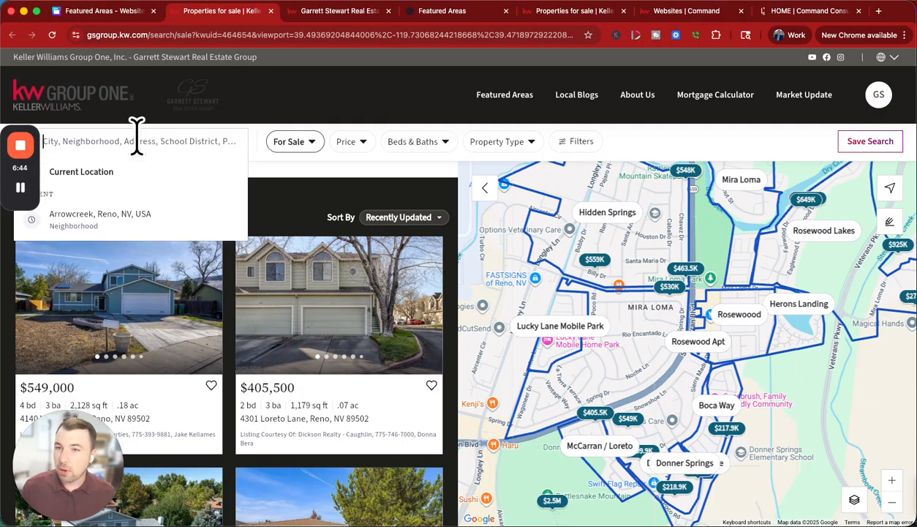
type("reno")
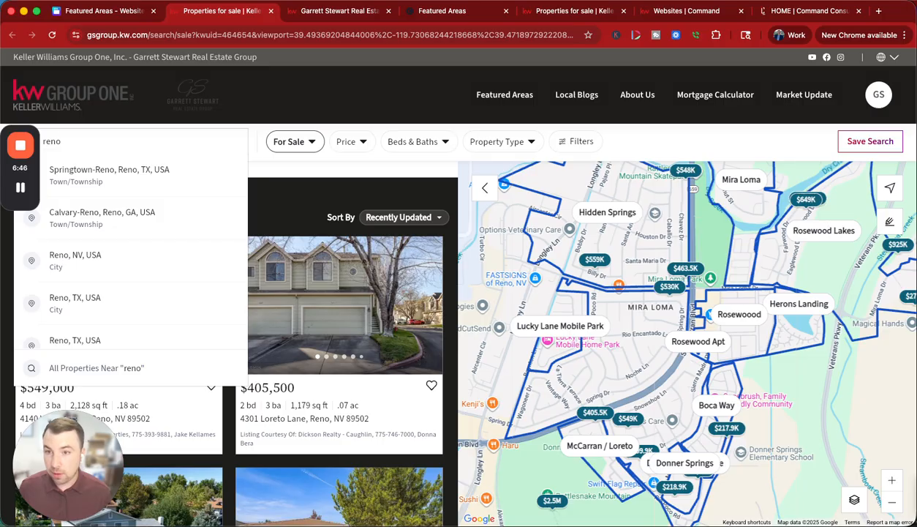
left_click(111, 263)
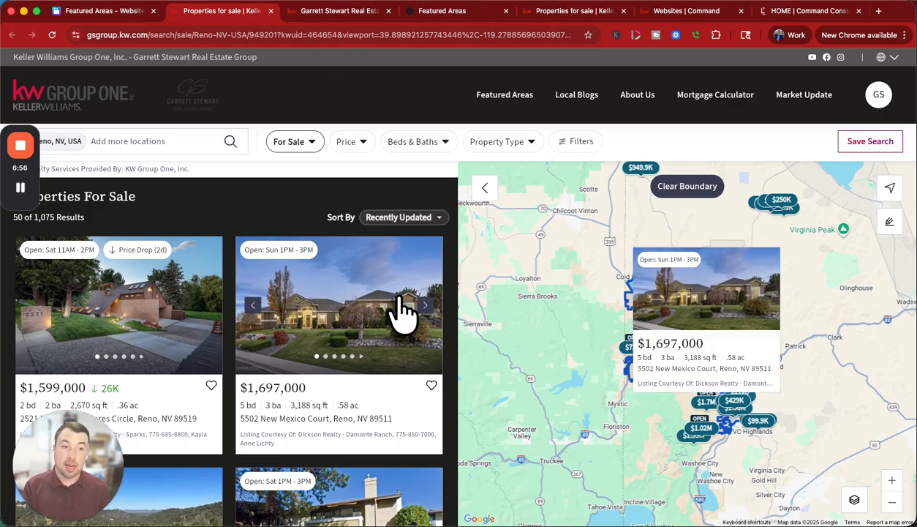
- Clear the Reno boundary and frame the wider Reno and Sparks area on the listings map
scroll(741, 333, "up", 3)
left_click_drag(740, 333, 764, 293)
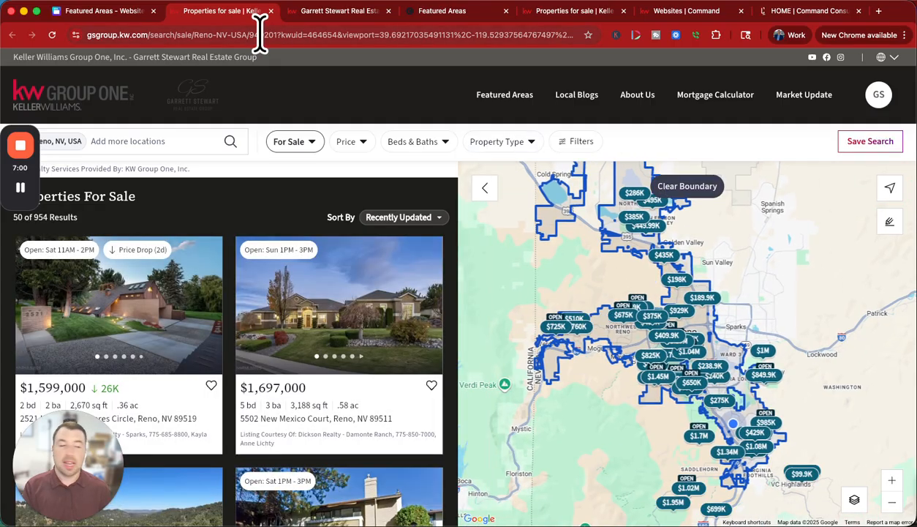
left_click(698, 194)
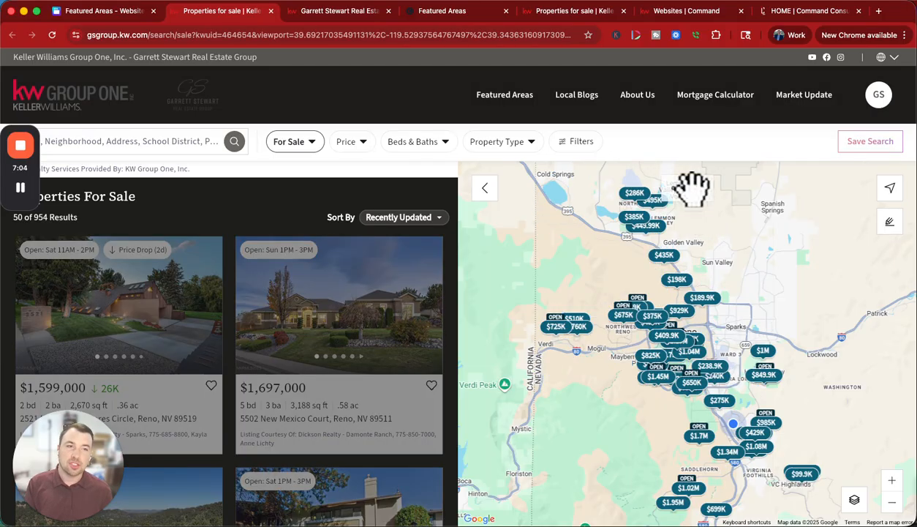
scroll(591, 378, "up", 3)
left_click_drag(671, 428, 579, 465)
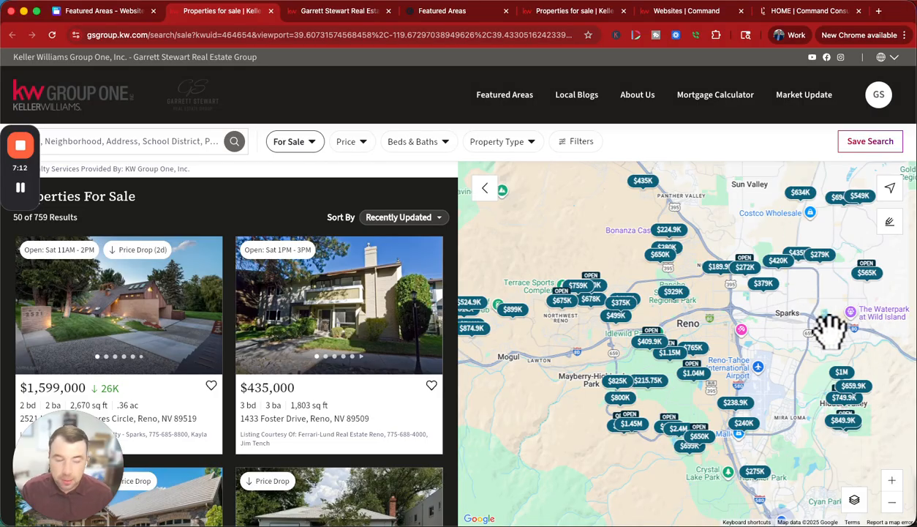
left_click_drag(737, 199, 706, 228)
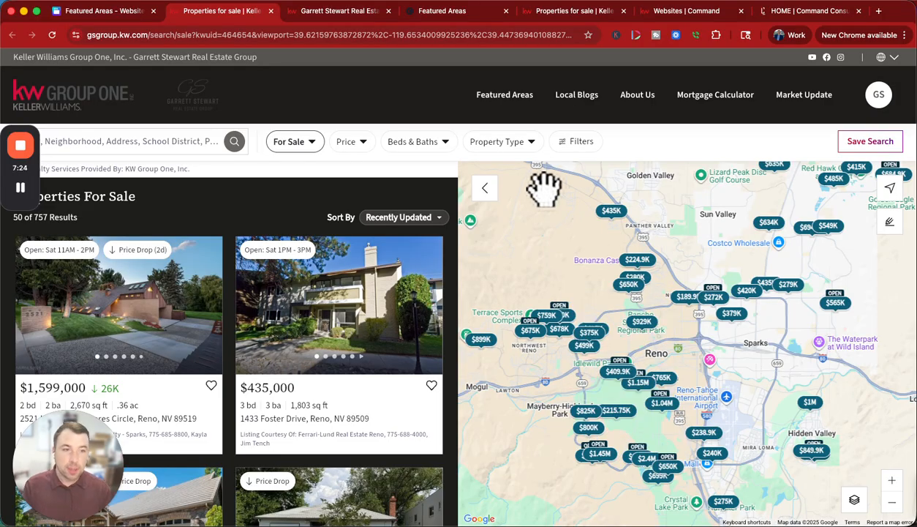
- Return to the Canva design and open its website publishing options with the site address for editing
left_click(97, 15)
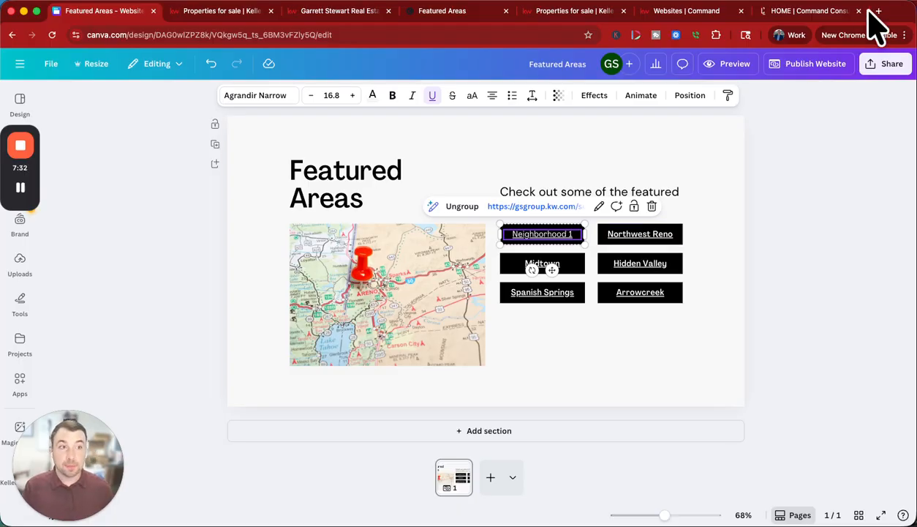
left_click(812, 74)
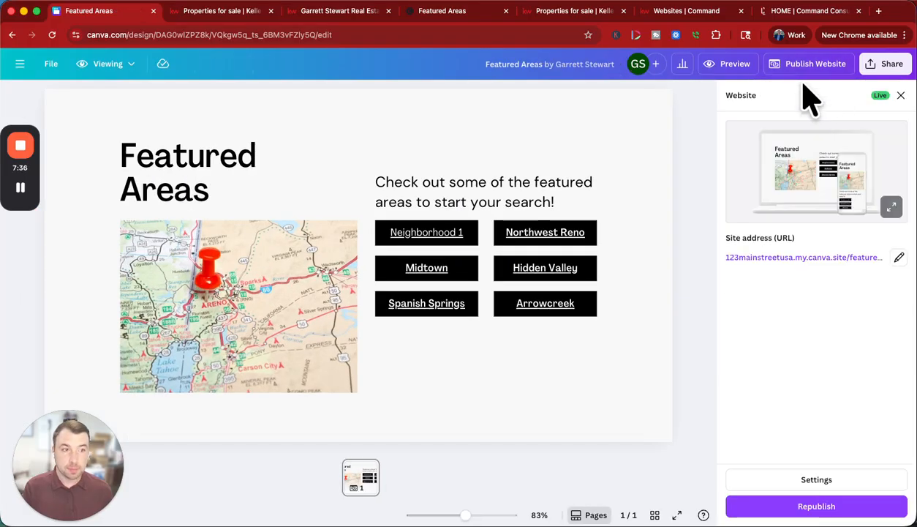
left_click(899, 257)
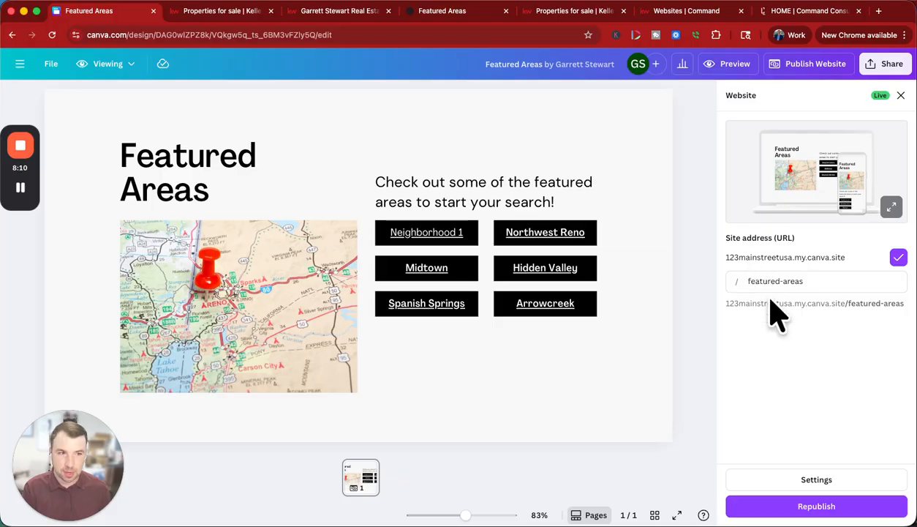
- Open the live Featured Areas site and copy its web address
left_click(468, 10)
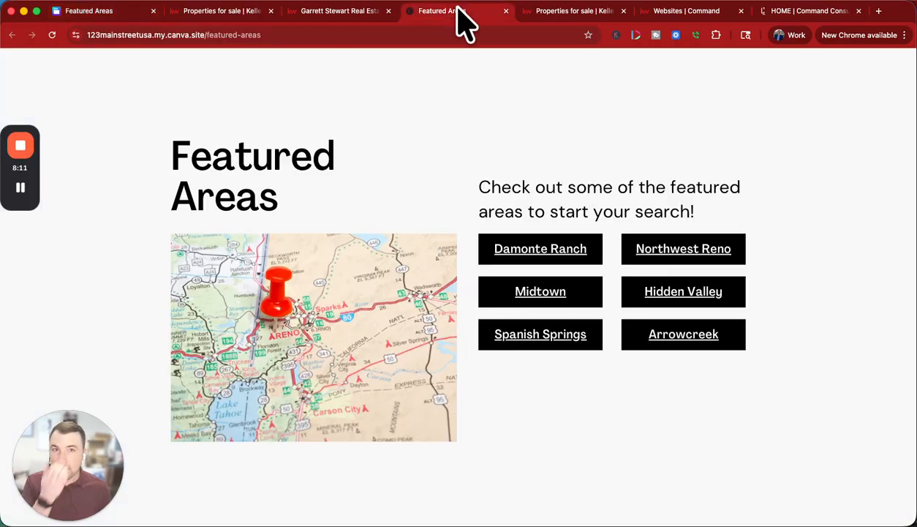
left_click(189, 36)
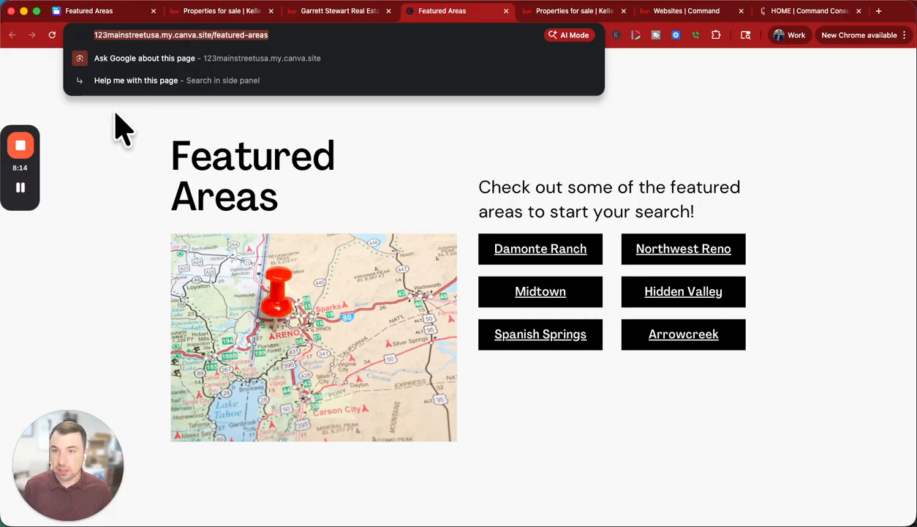
left_click(94, 12)
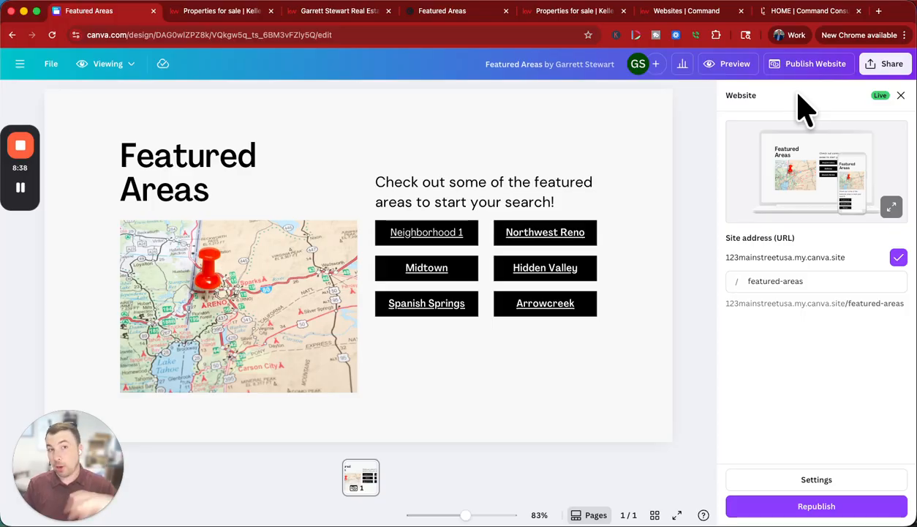
left_click(454, 13)
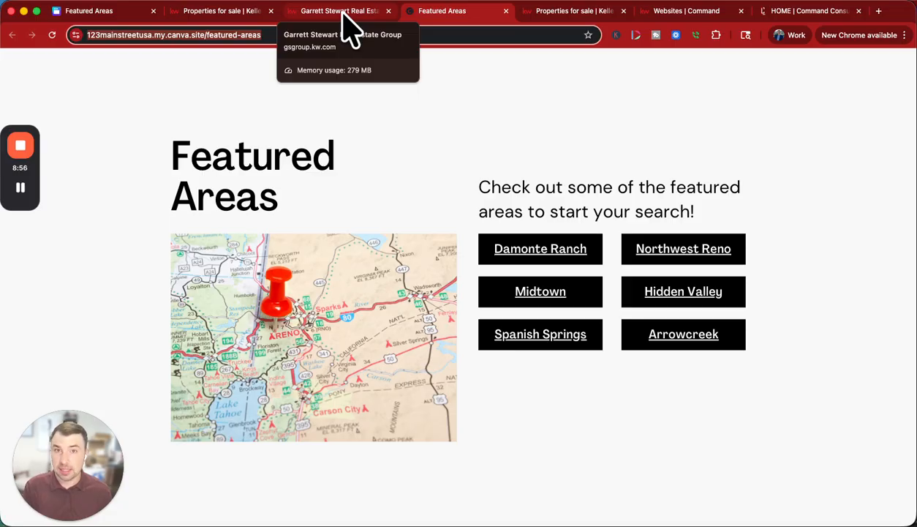
- Switch to KW Command, open the agent website in Expert Mode and start a new Page Navigation
left_click(706, 16)
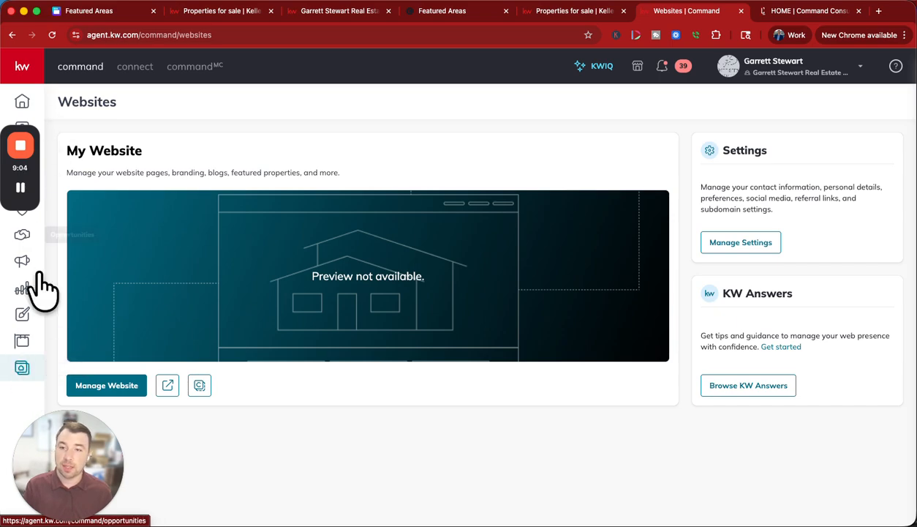
left_click(125, 386)
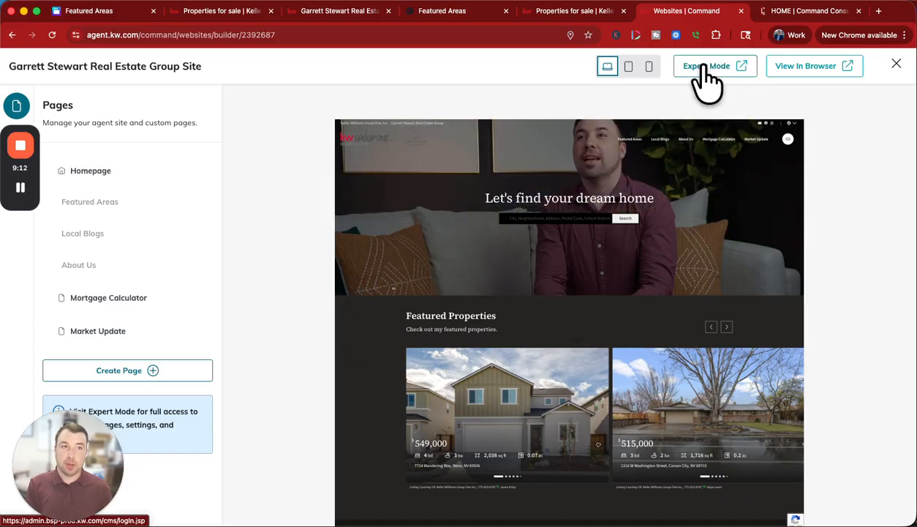
left_click(704, 69)
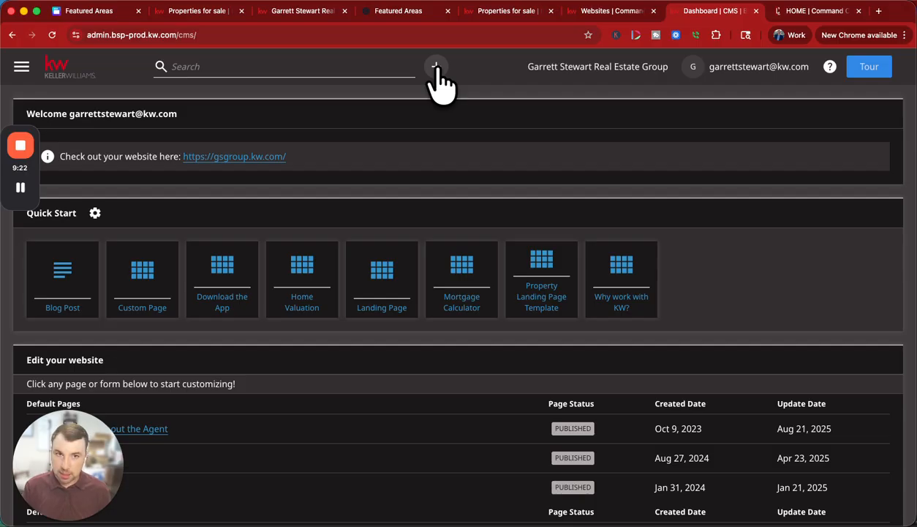
left_click(437, 67)
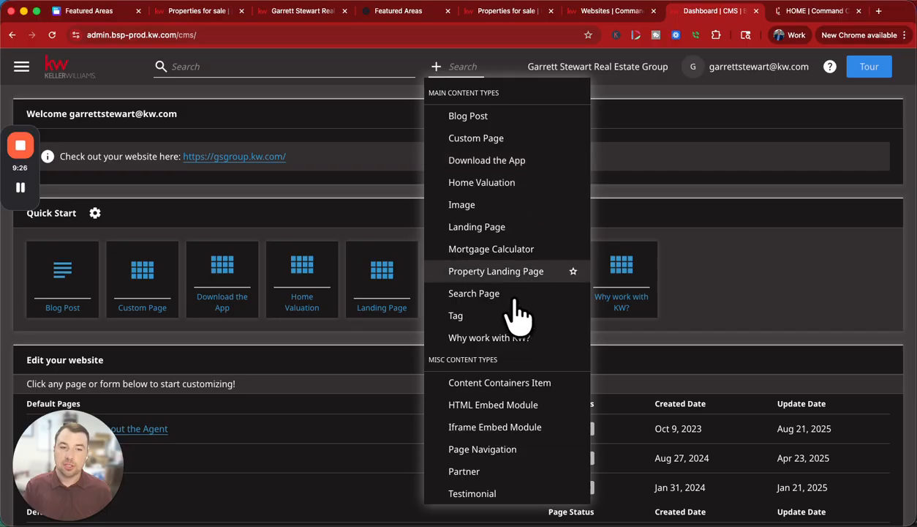
left_click(494, 451)
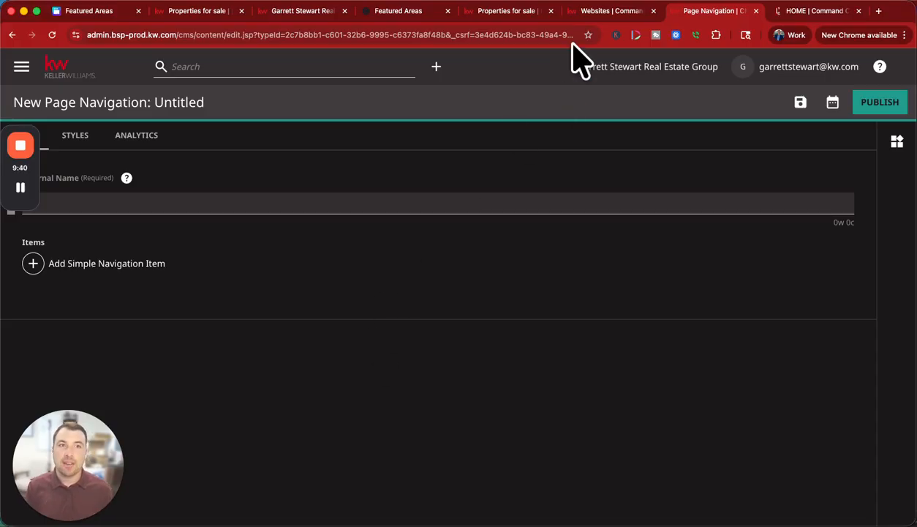
left_click(602, 11)
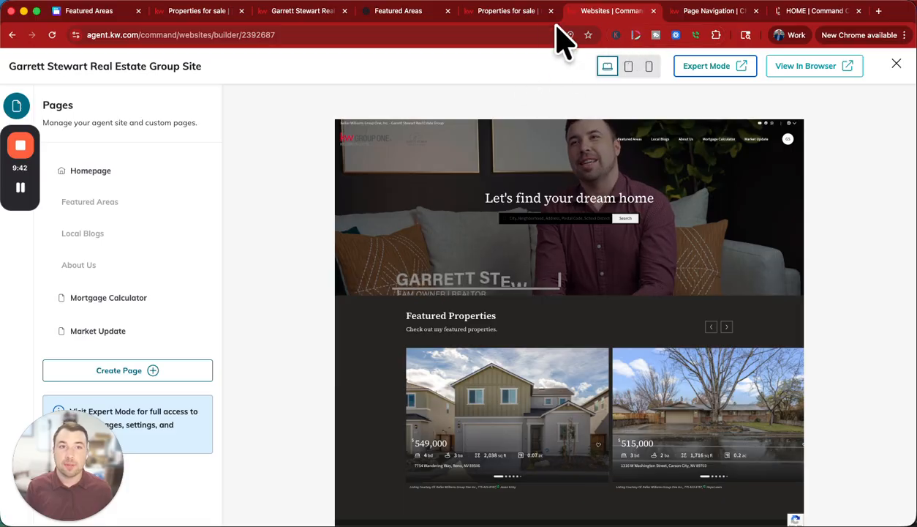
left_click(524, 10)
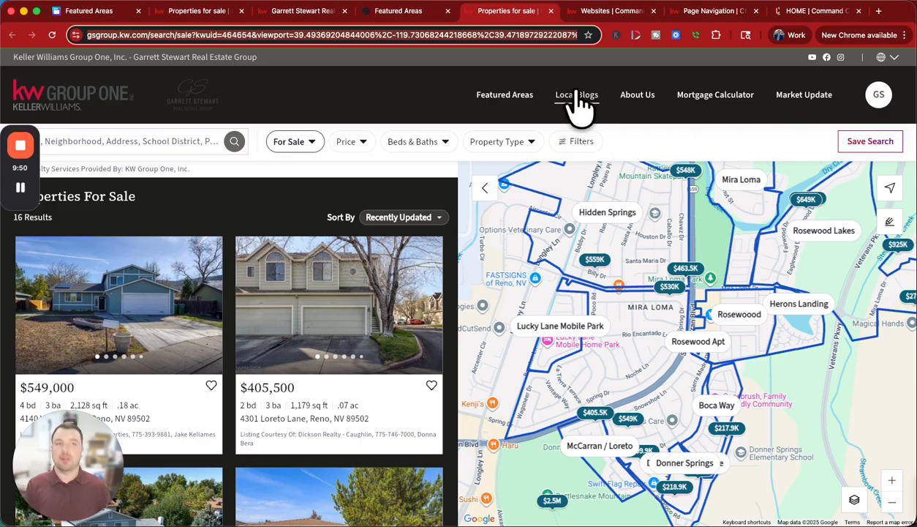
left_click(613, 12)
- Set the new page navigation's internal name to "Example Custom Nav", correcting the spelling of "Custom"
left_click(701, 13)
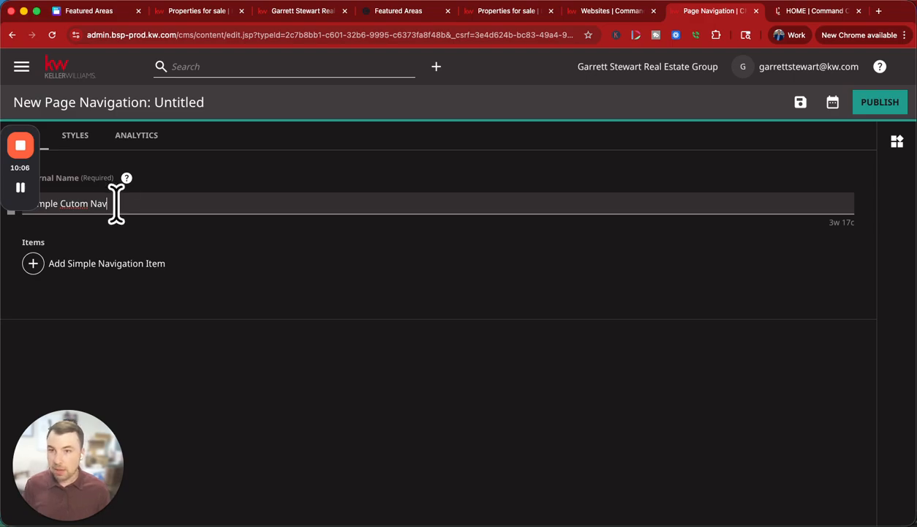
double_click(77, 203)
right_click(77, 203)
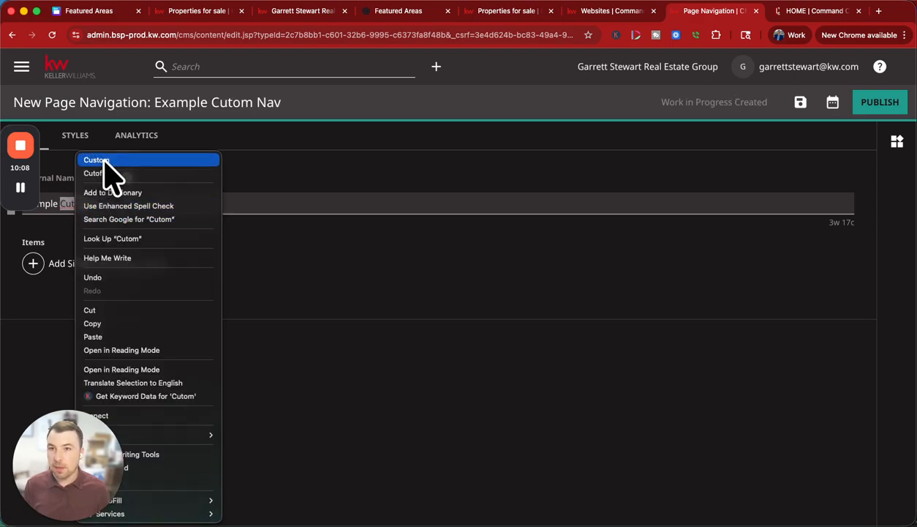
left_click(96, 160)
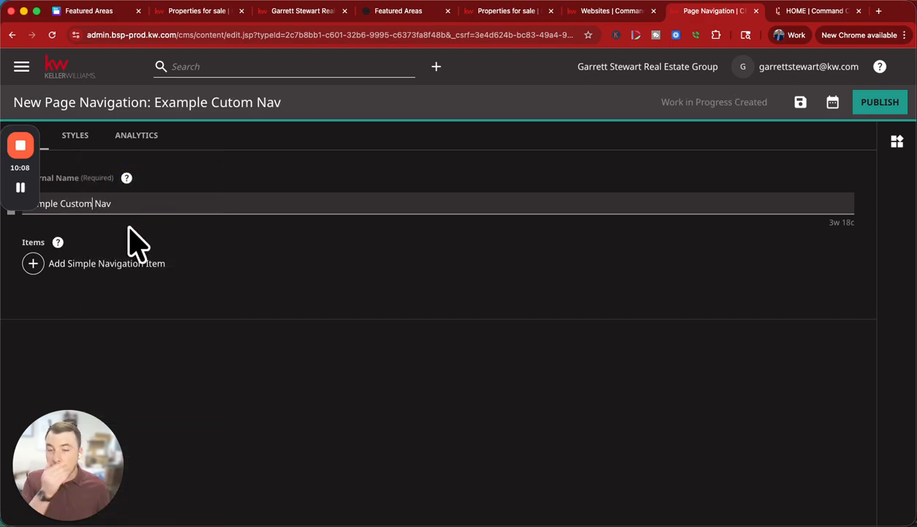
- Add a simple navigation item with the text "Featured Neighborhoods"
left_click(93, 268)
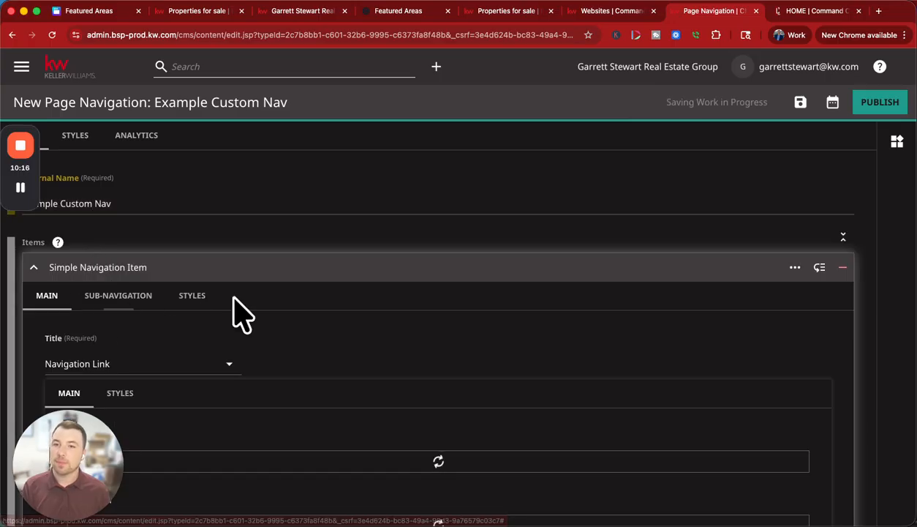
scroll(249, 300, "down", 3)
scroll(249, 300, "down", 2)
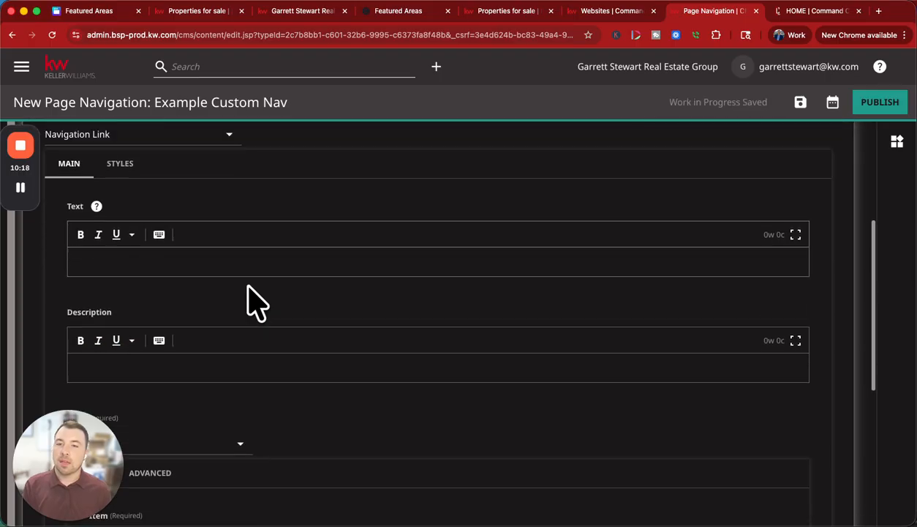
left_click(205, 261)
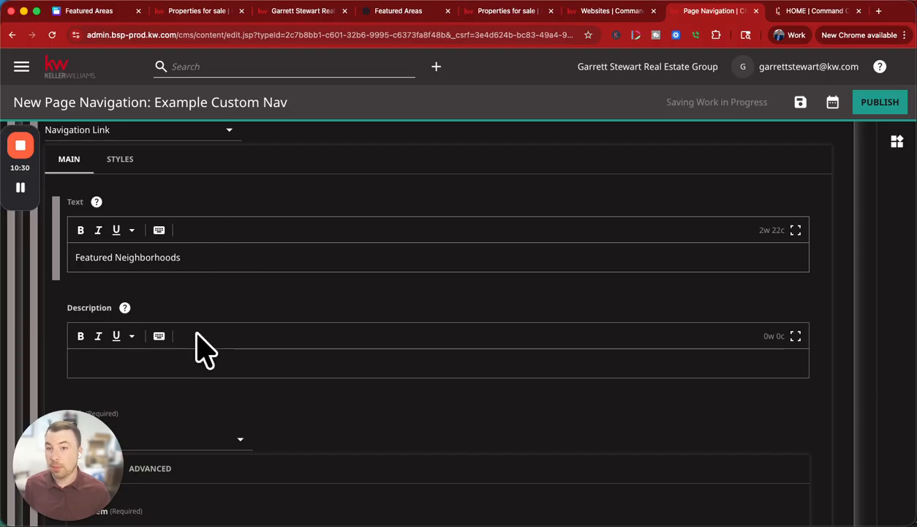
scroll(198, 347, "down", 4)
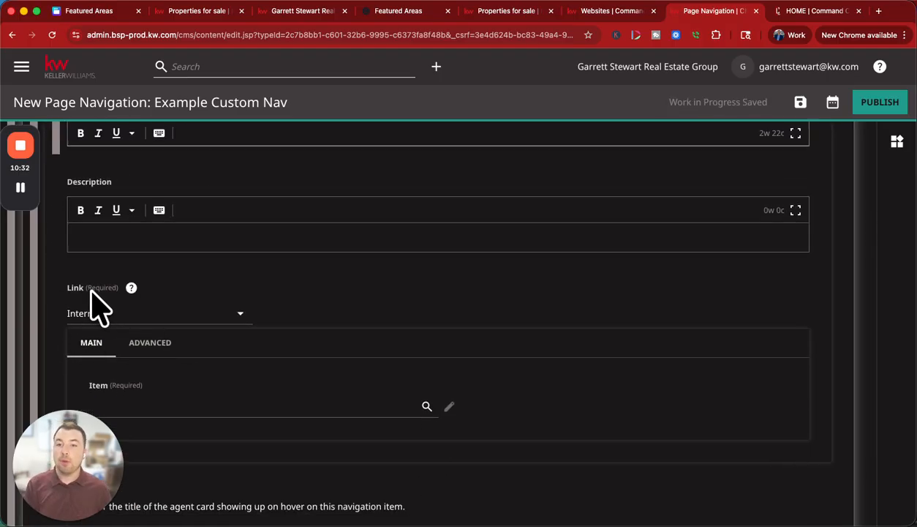
left_click(142, 313)
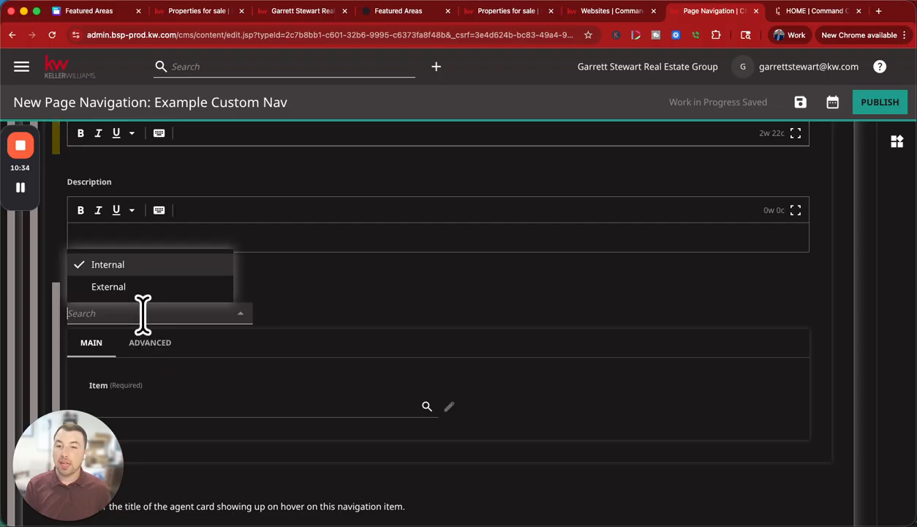
left_click(133, 289)
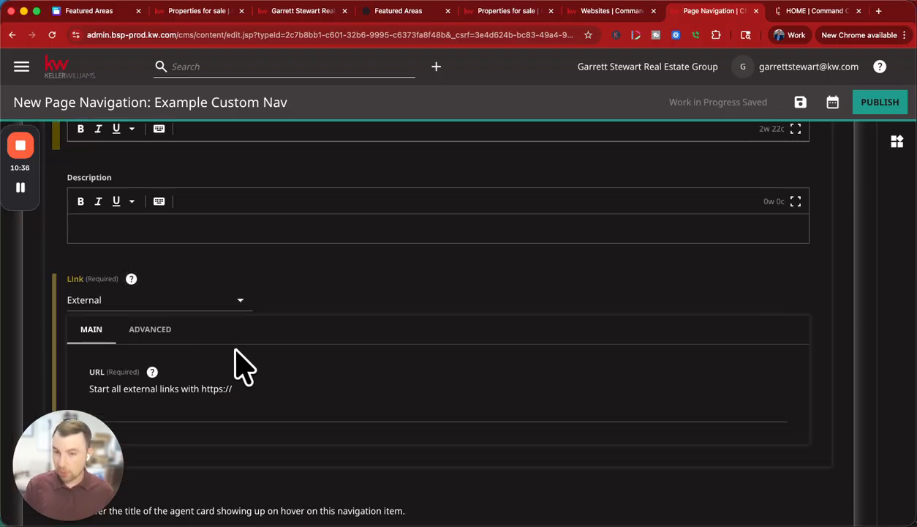
scroll(241, 364, "down", 3)
left_click(210, 303)
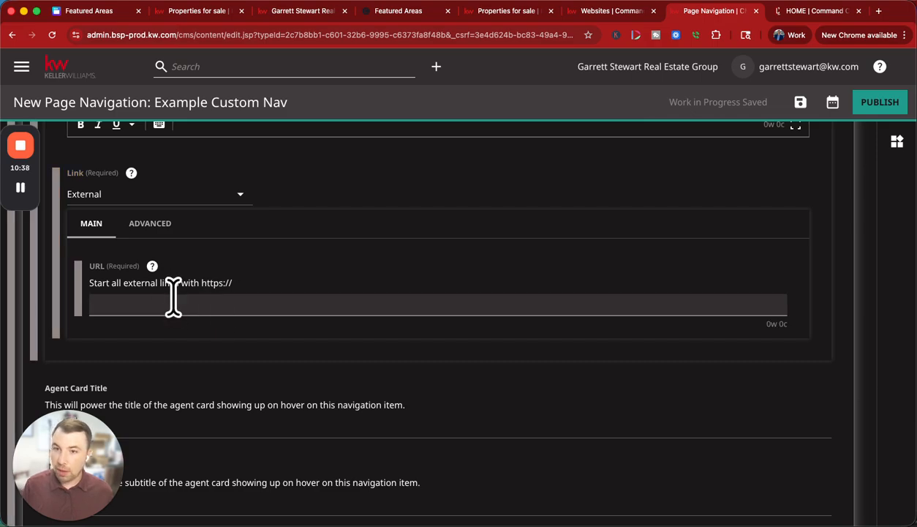
type("https://123mainstreetusa.my.canva.site/featured-areas")
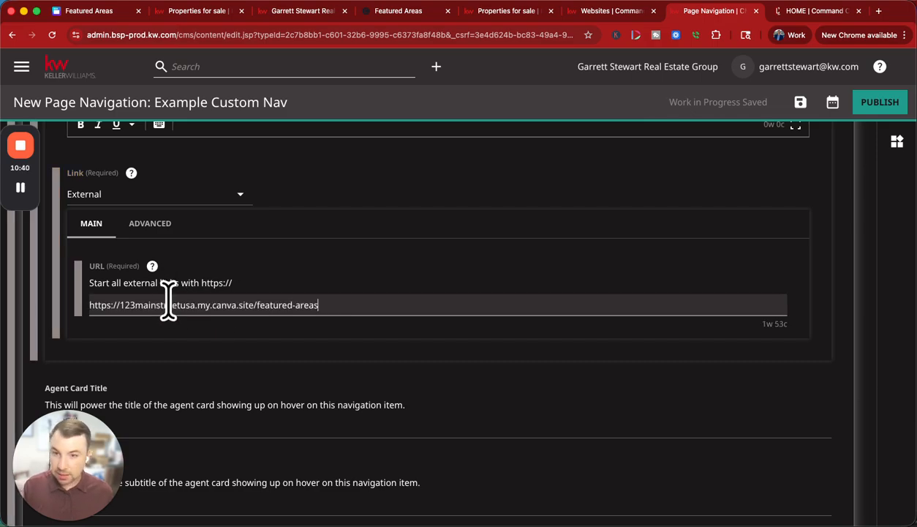
scroll(369, 395, "down", 3)
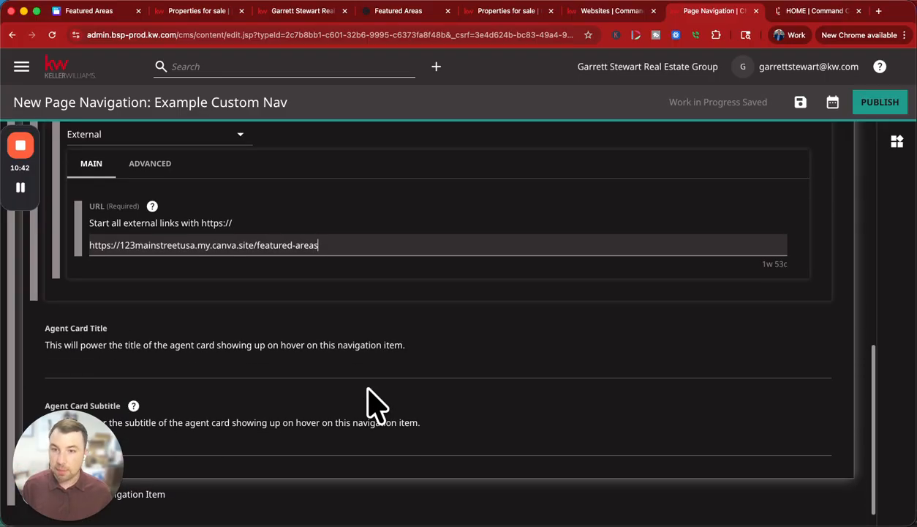
scroll(306, 307, "up", 8)
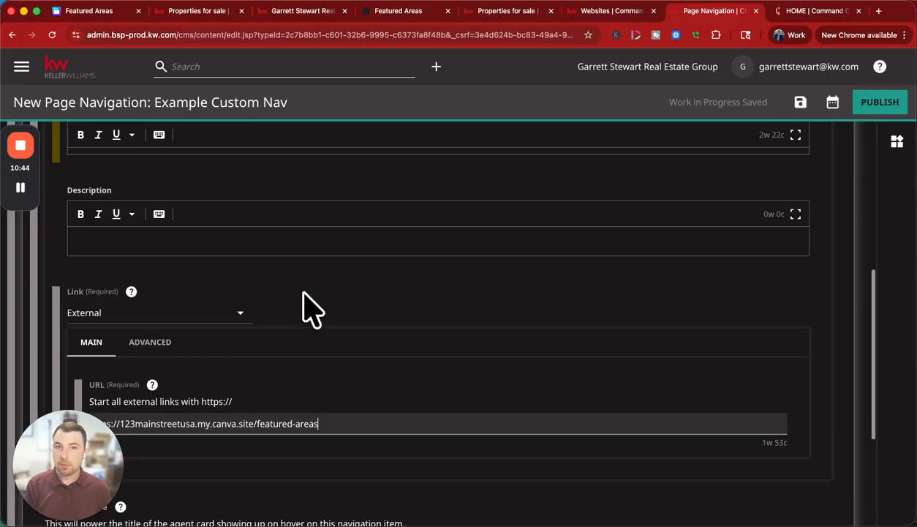
- Add another simple navigation item below Featured Neighborhoods and check the live website's menu entries for reference
scroll(306, 307, "down", 8)
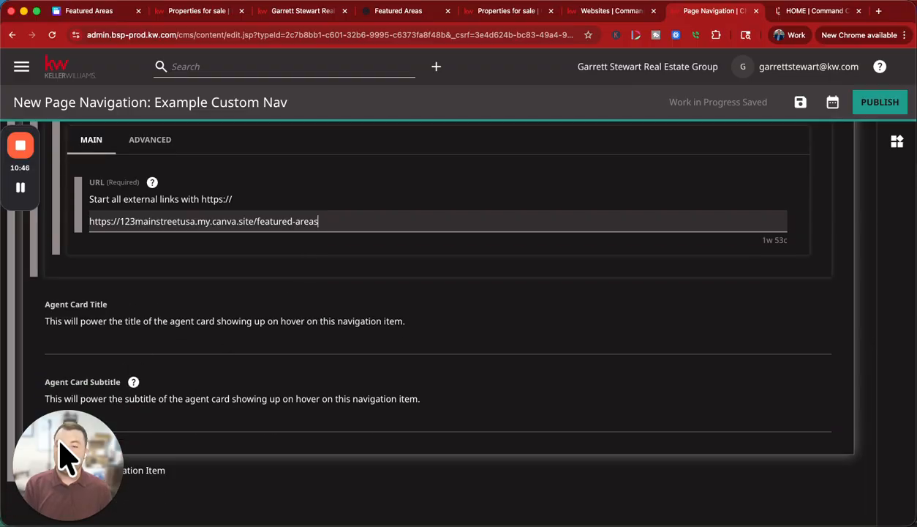
left_click_drag(60, 468, 815, 464)
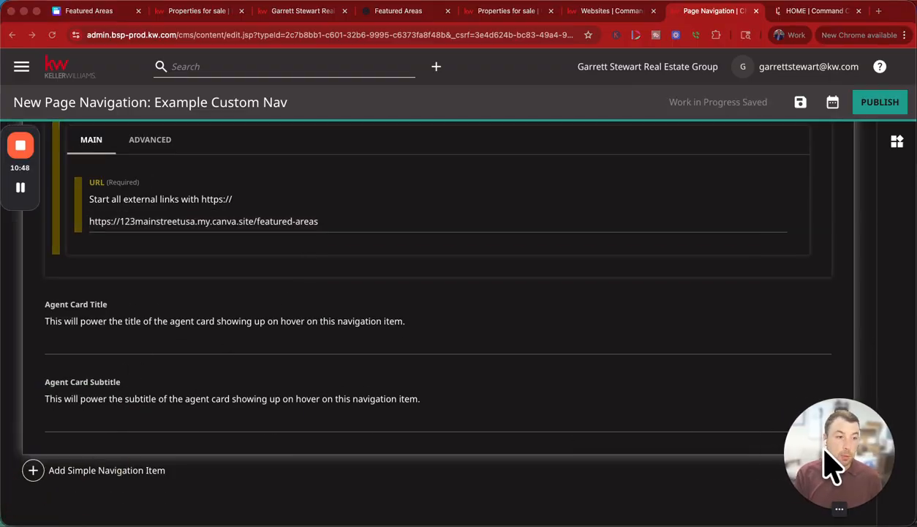
left_click(32, 472)
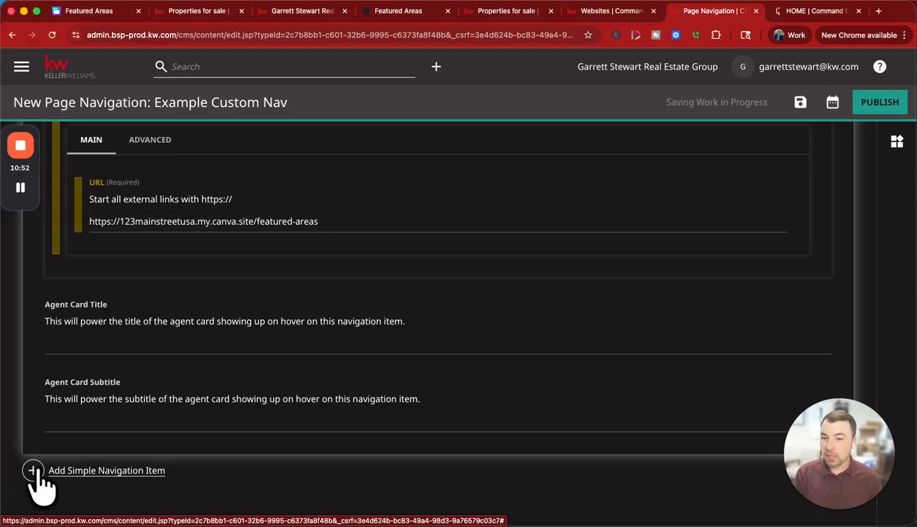
left_click(32, 470)
scroll(38, 483, "down", 10)
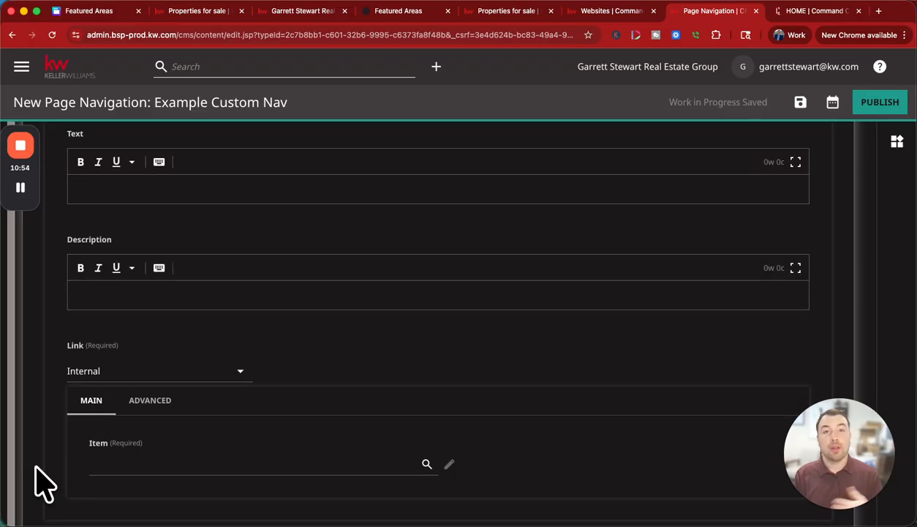
scroll(83, 344, "up", 4)
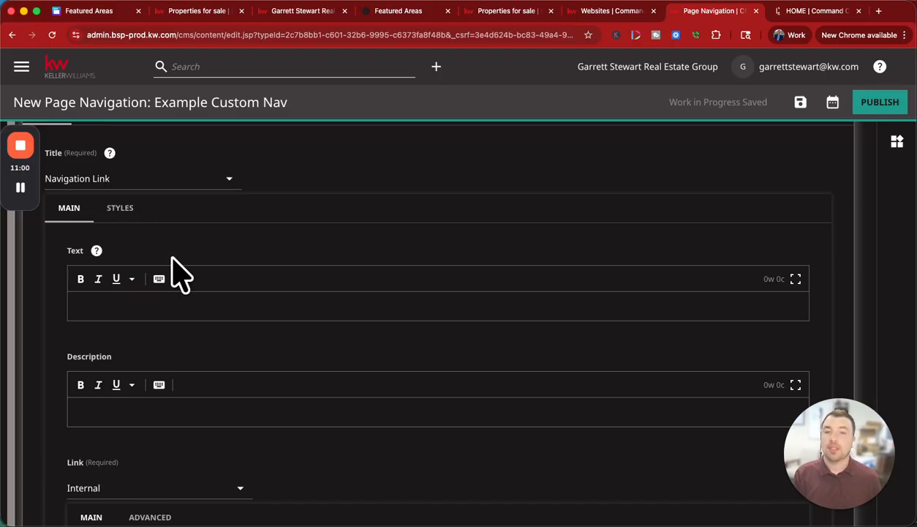
left_click(521, 15)
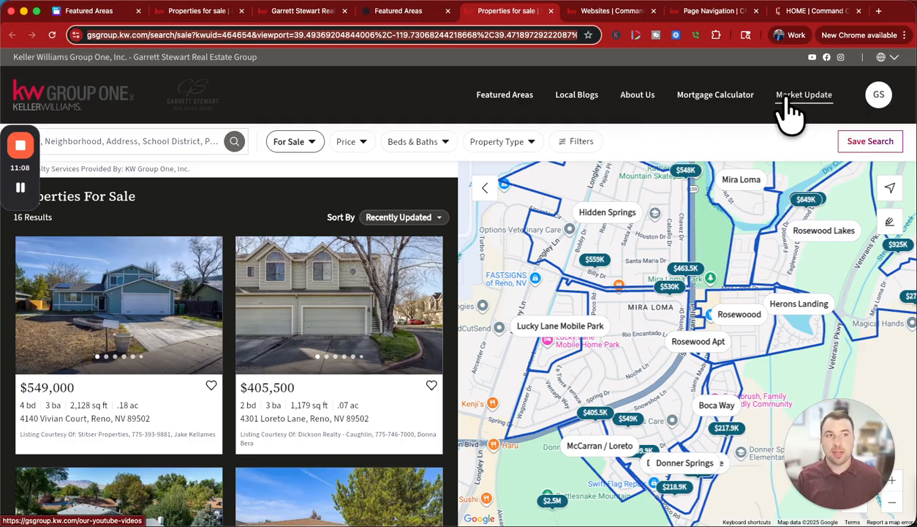
left_click(695, 15)
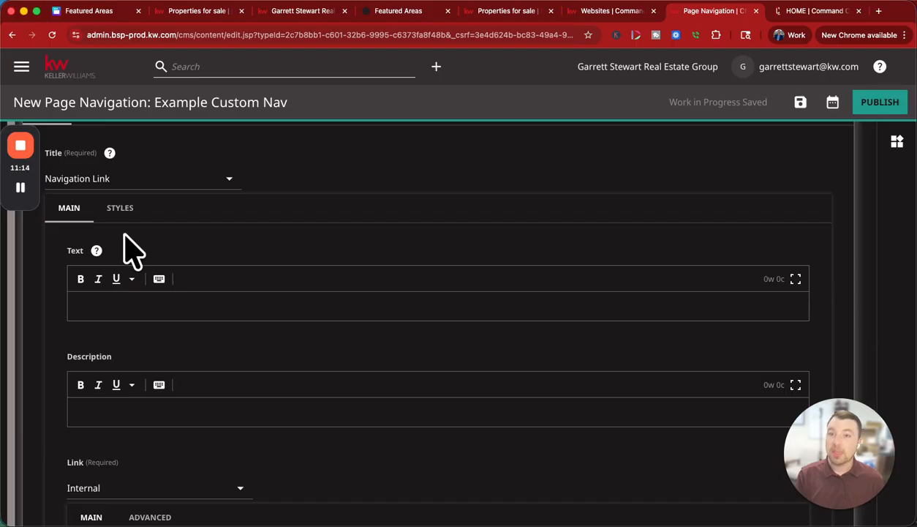
- Link the new navigation item internally to the About custom page
scroll(128, 346, "down", 2)
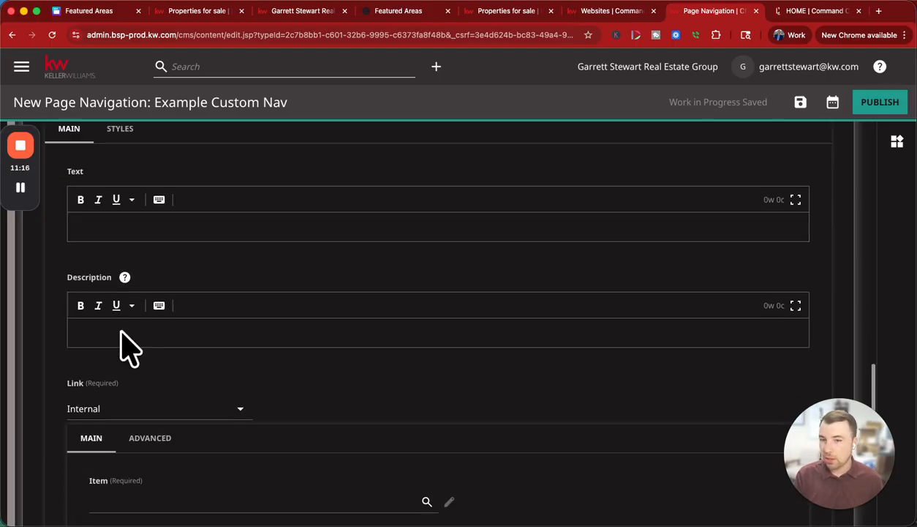
scroll(147, 487, "down", 2)
scroll(162, 476, "down", 1)
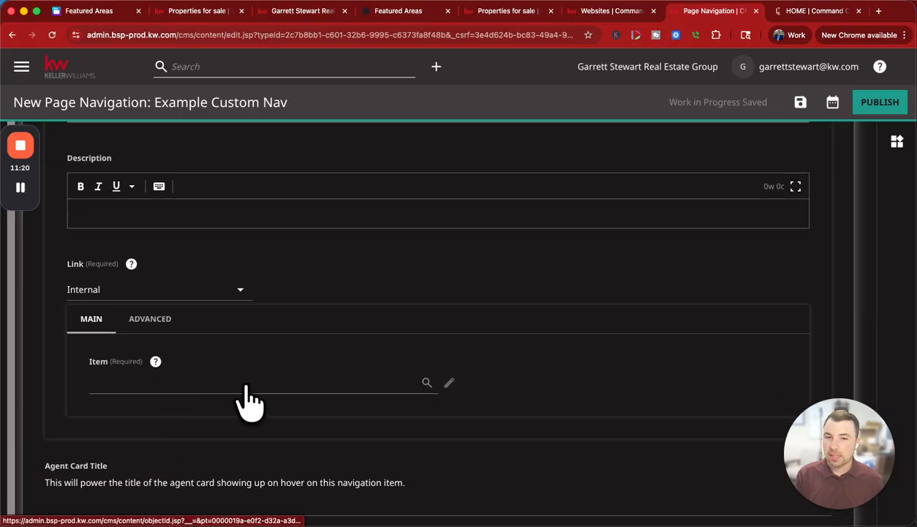
left_click(342, 383)
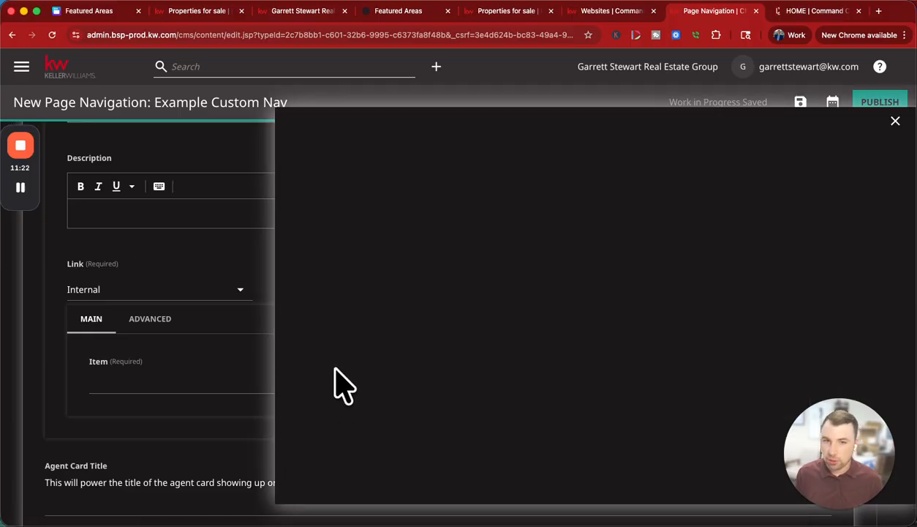
scroll(507, 302, "down", 2)
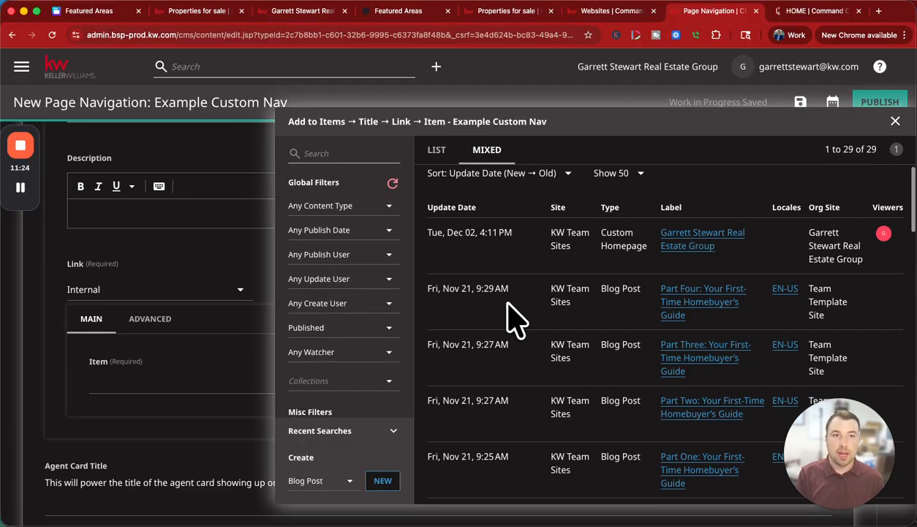
scroll(556, 351, "down", 8)
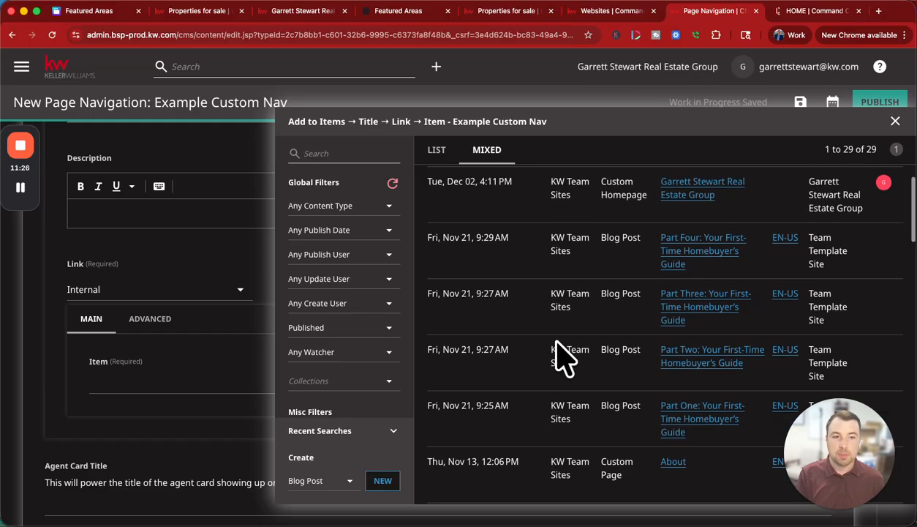
scroll(559, 340, "down", 1)
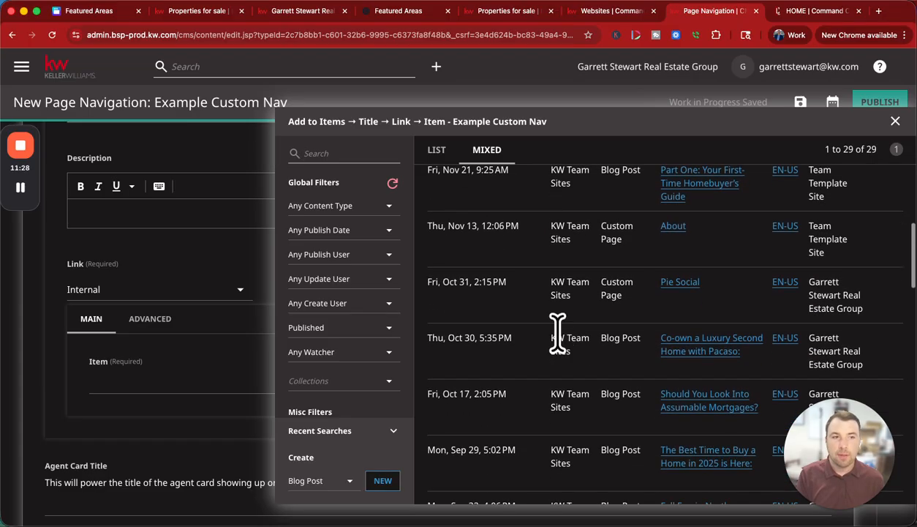
left_click(675, 228)
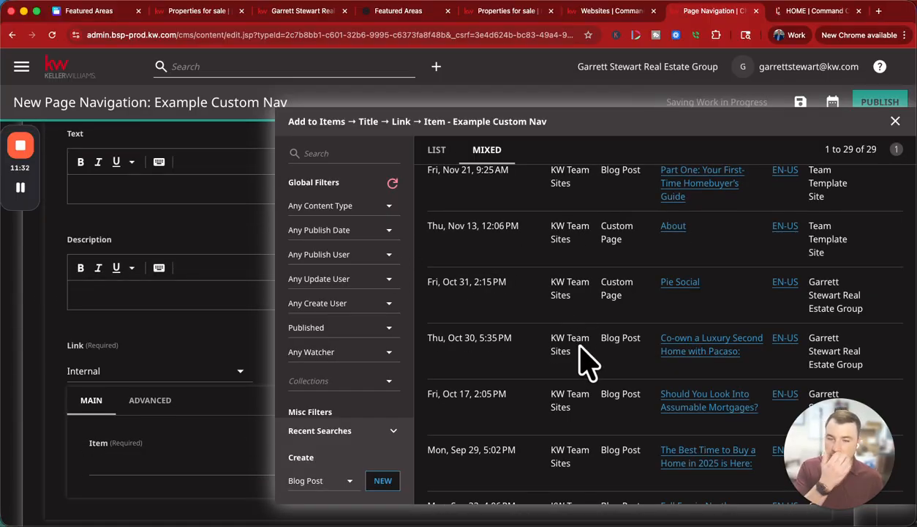
- Add two more simple navigation items linked internally to the Our YouTube Videos and Get My Home Value pages
scroll(556, 359, "down", 5)
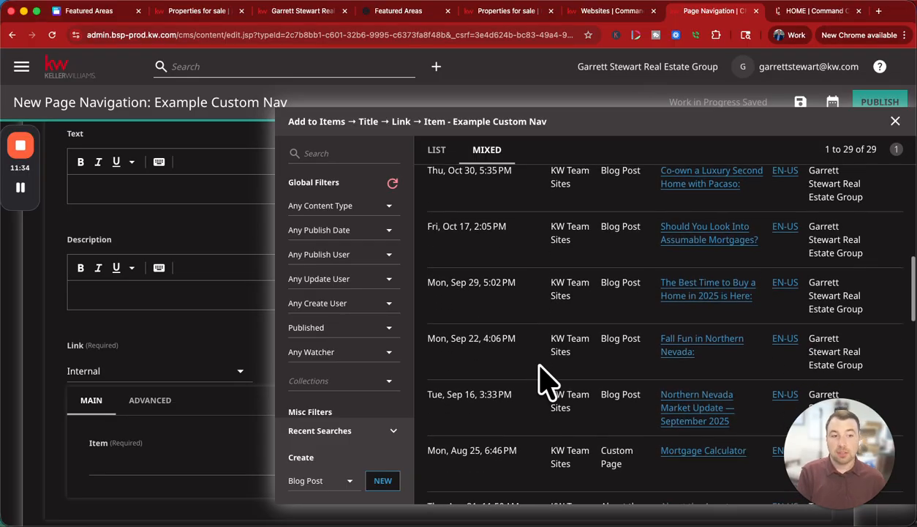
scroll(545, 380, "down", 6)
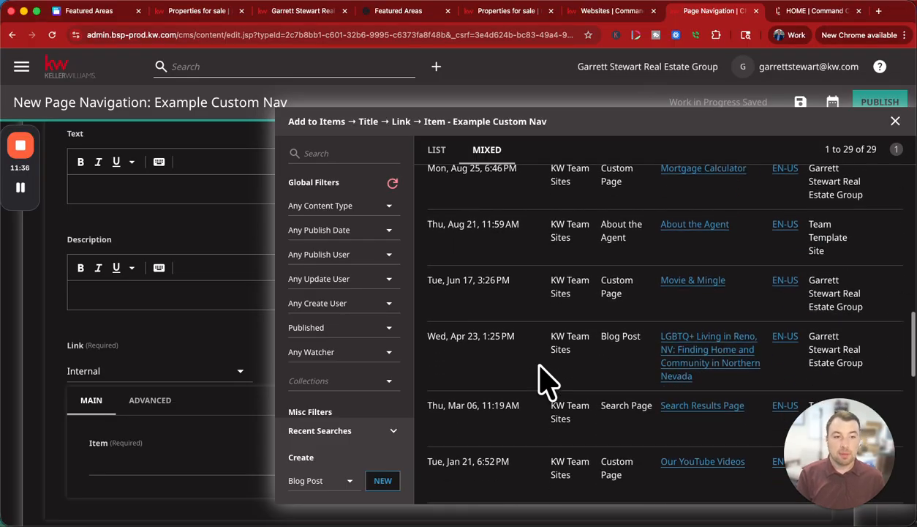
scroll(545, 380, "down", 4)
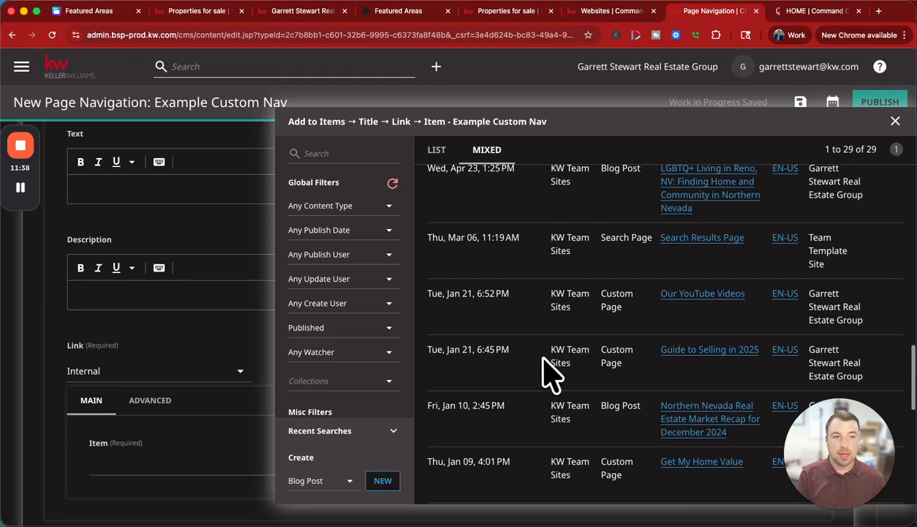
left_click(727, 294)
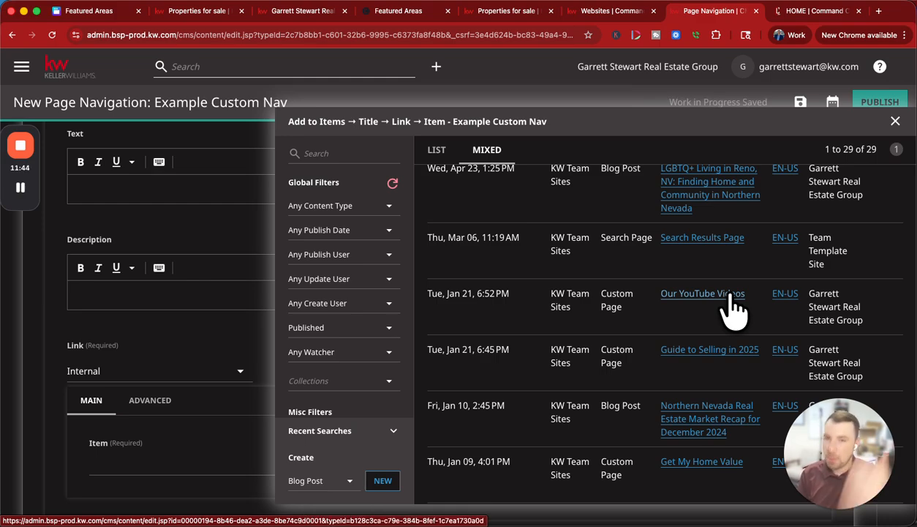
scroll(622, 344, "down", 3)
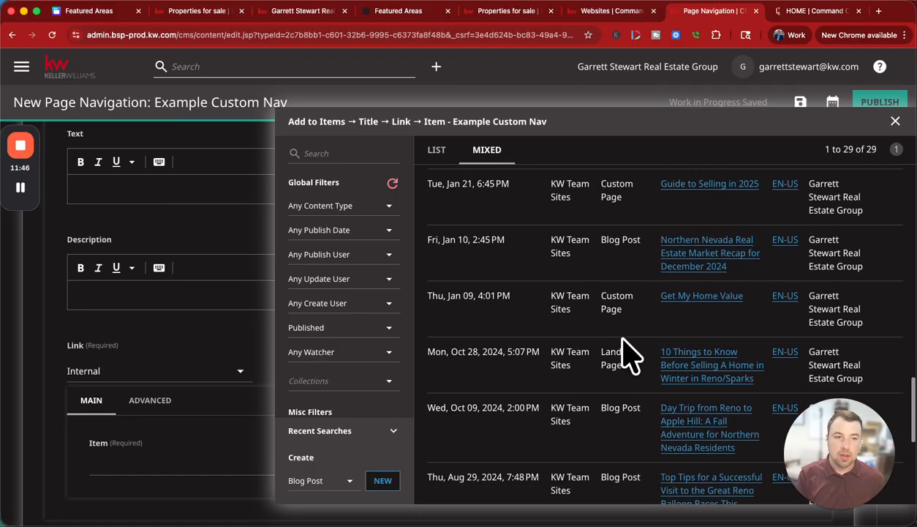
left_click(724, 297)
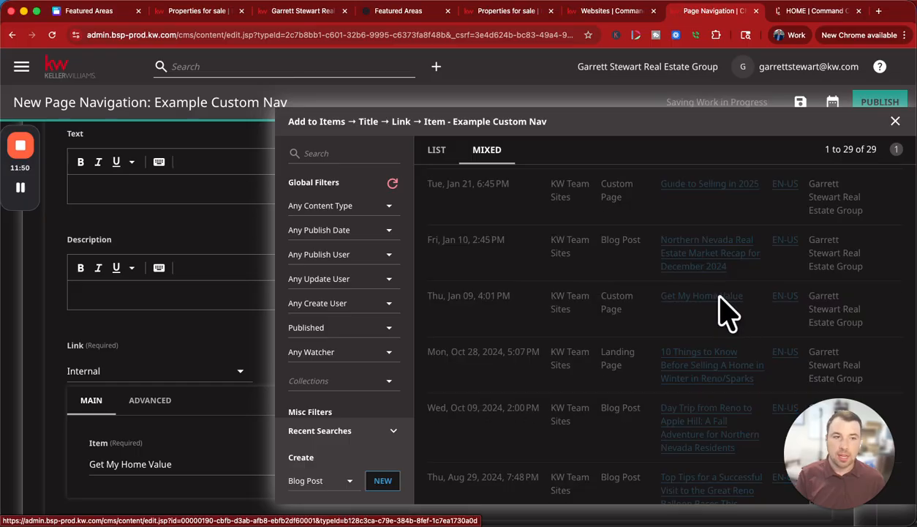
- Add a fifth simple navigation item linked internally to the Blog Page custom page and close the item picker
scroll(656, 381, "down", 5)
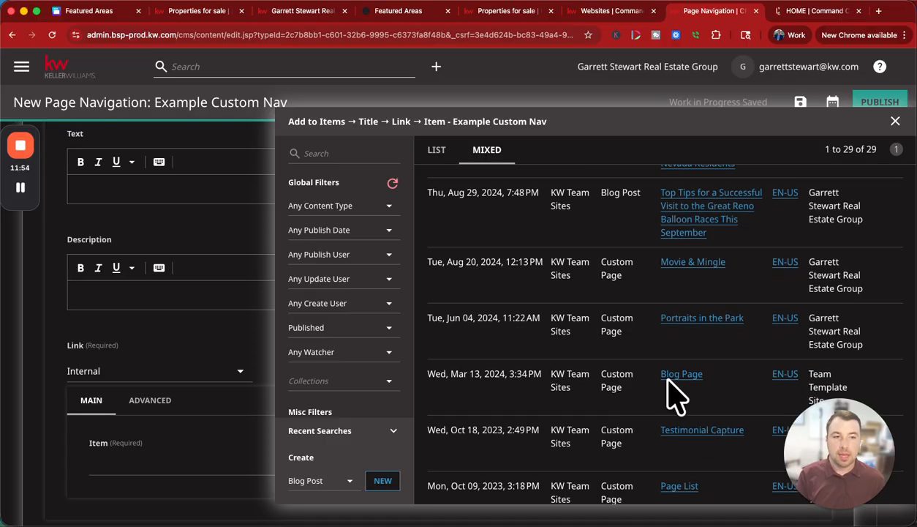
left_click(678, 378)
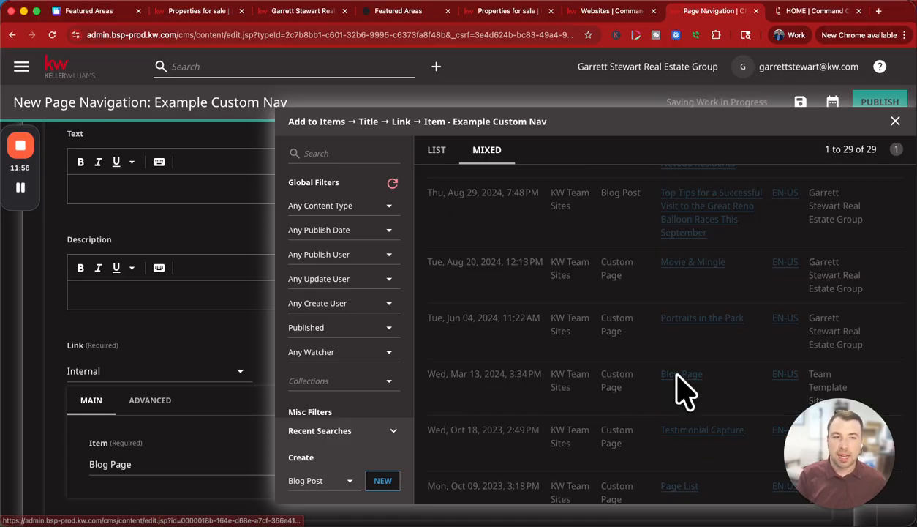
left_click(895, 120)
- Set the text of the Blog Page navigation item to "Local Blogs"
scroll(252, 370, "up", 8)
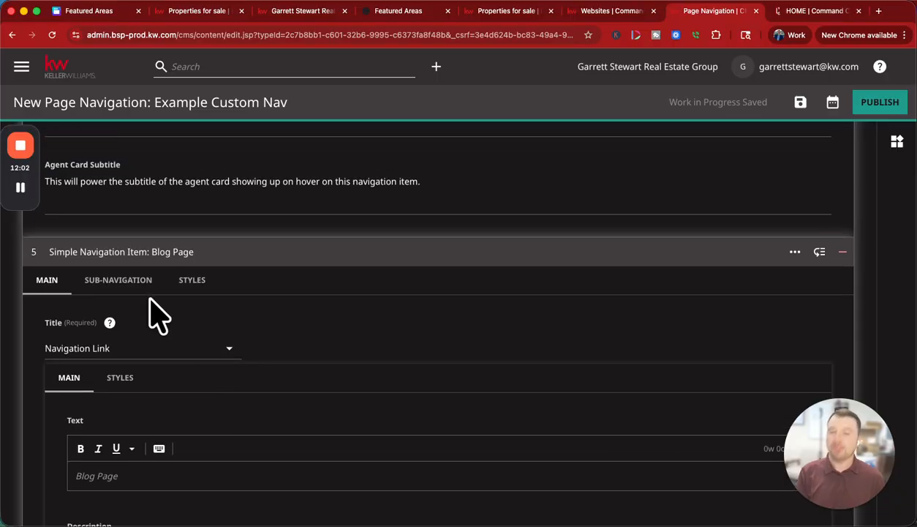
scroll(110, 395, "down", 3)
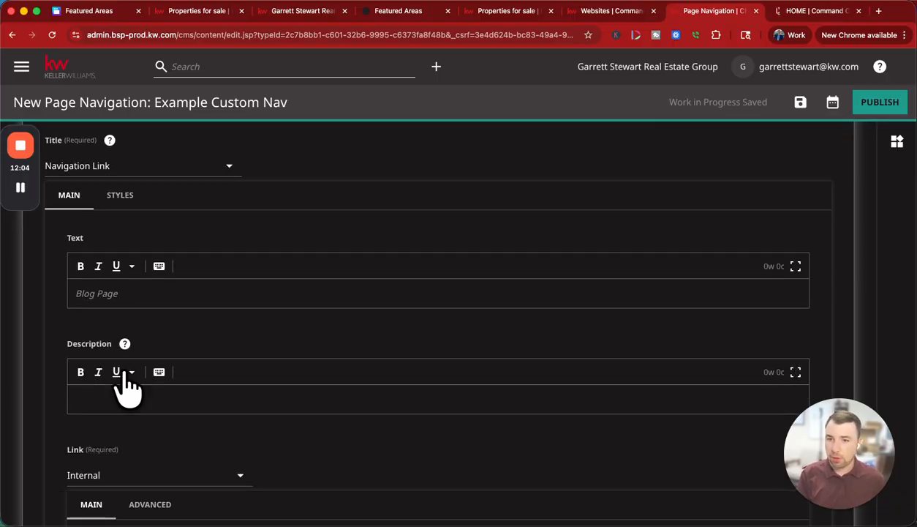
scroll(135, 311, "up", 1)
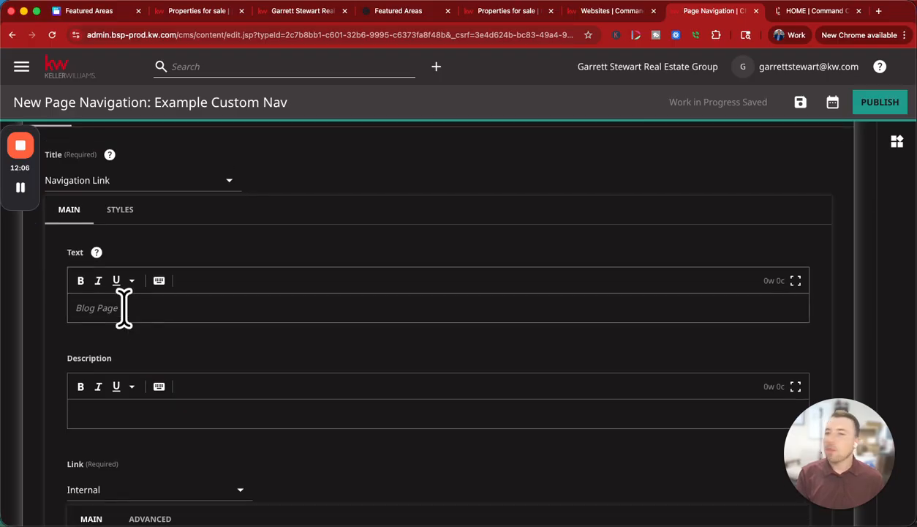
left_click(136, 309)
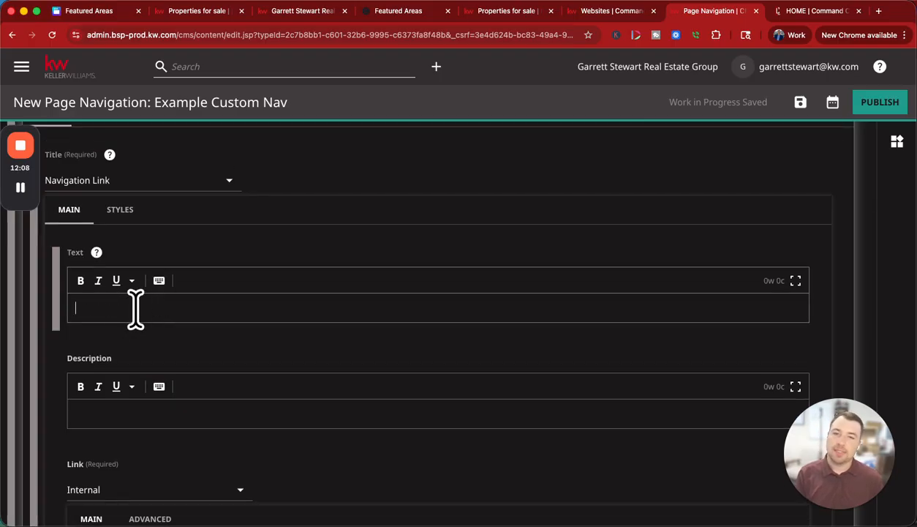
scroll(144, 322, "up", 4)
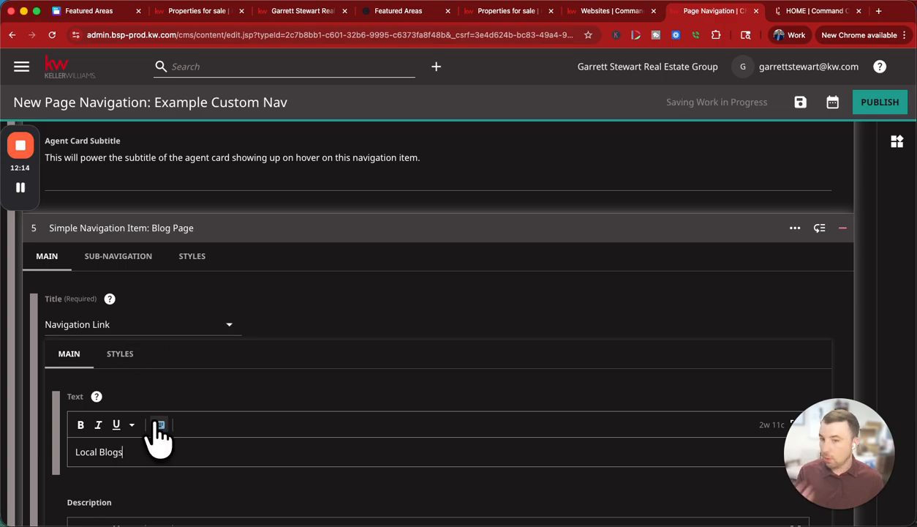
- Compare the Get My Home Value navigation item with the menu labels on the live website
scroll(156, 436, "up", 5)
scroll(146, 333, "up", 7)
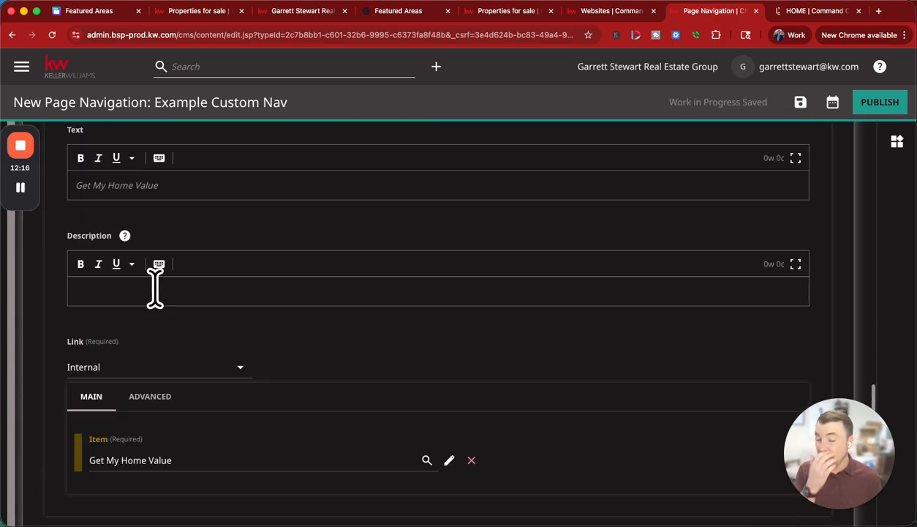
left_click(625, 13)
left_click(534, 12)
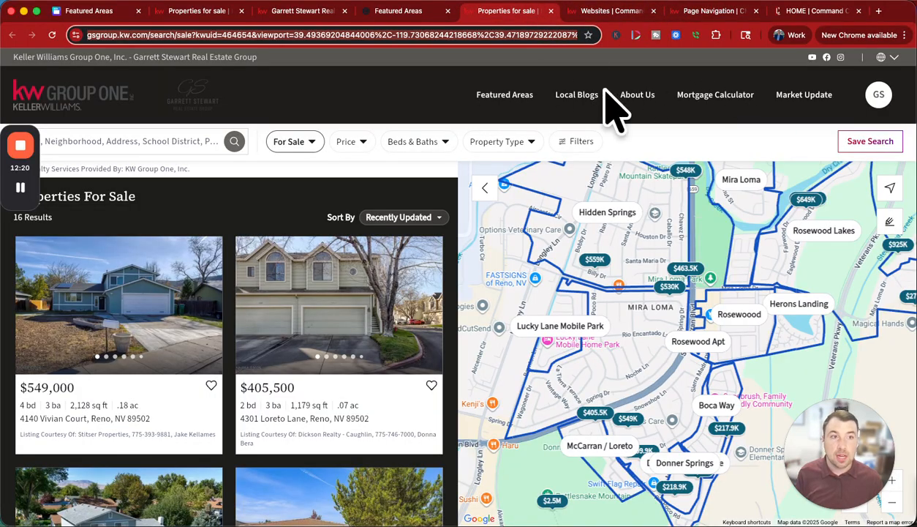
left_click(701, 13)
- Try entering custom text for the Get My Home Value navigation item in place of its default page title
scroll(219, 340, "up", 1)
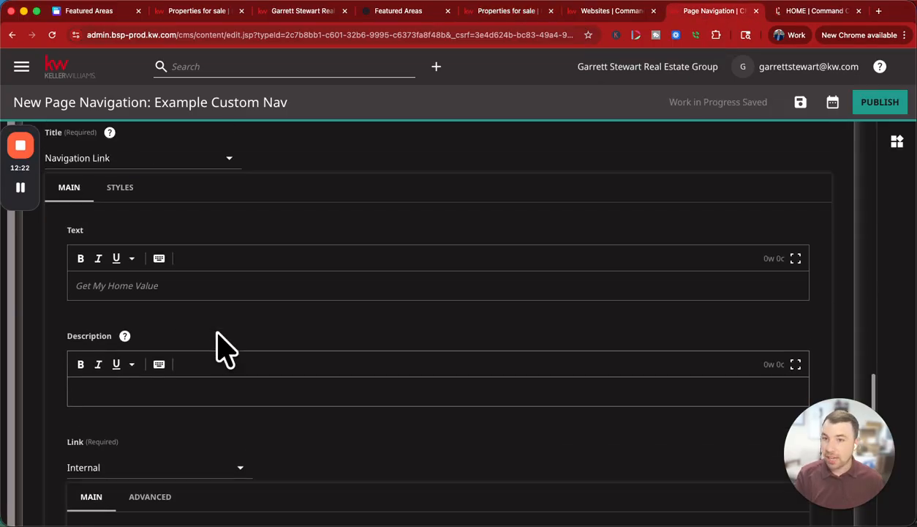
scroll(219, 347, "up", 1)
left_click(143, 300)
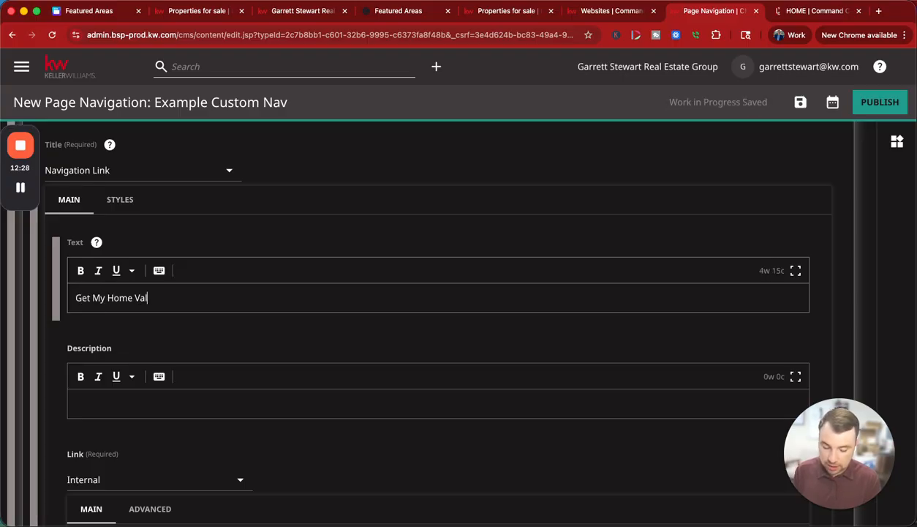
scroll(168, 344, "up", 4)
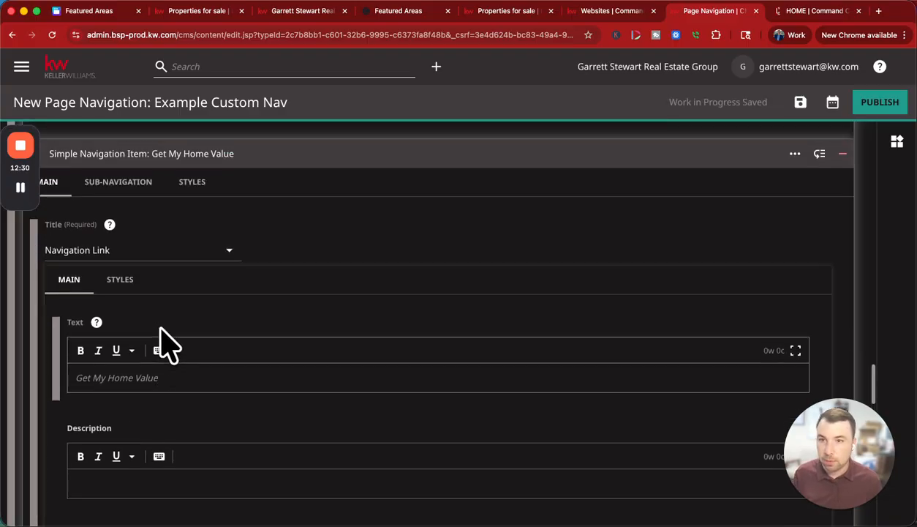
- Set the text of the Our YouTube Videos navigation item to "Market Update"
scroll(169, 344, "up", 10)
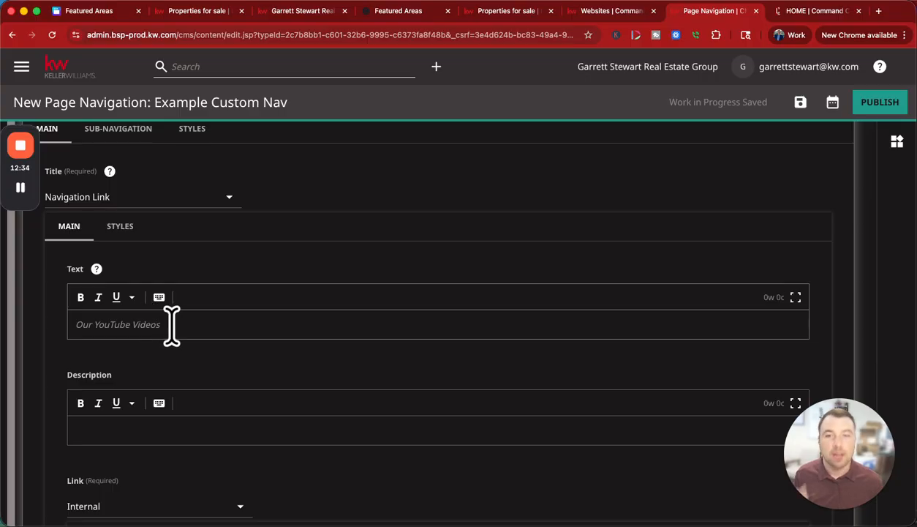
left_click(172, 324)
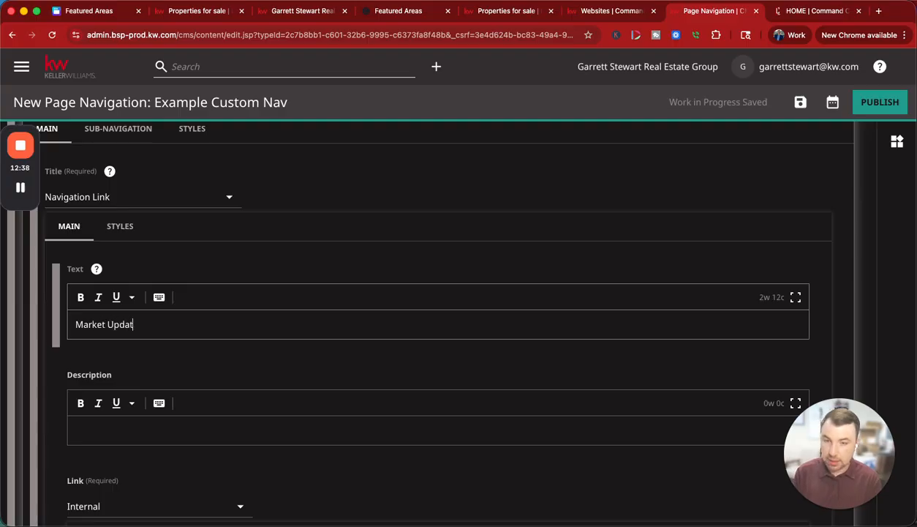
scroll(243, 288, "up", 5)
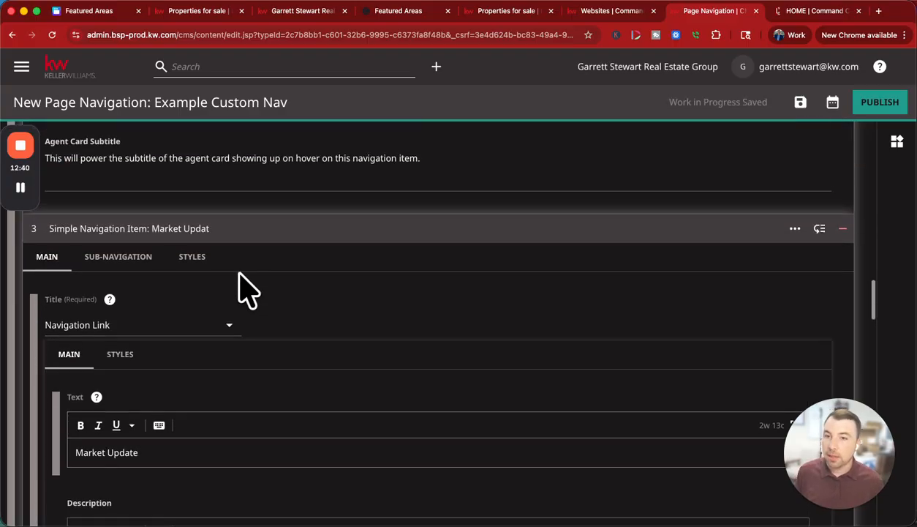
- Set the text of the navigation item that links to the internal About page to "About Us"
scroll(248, 289, "up", 5)
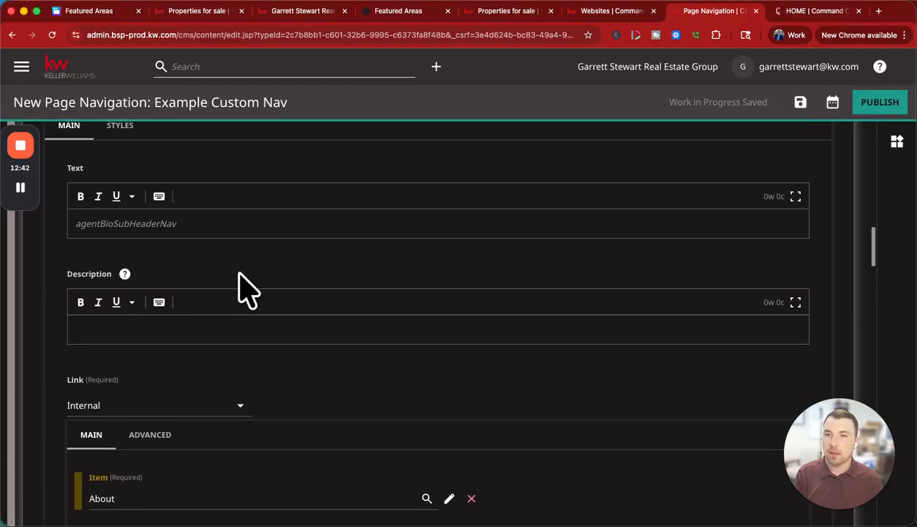
scroll(194, 340, "up", 2)
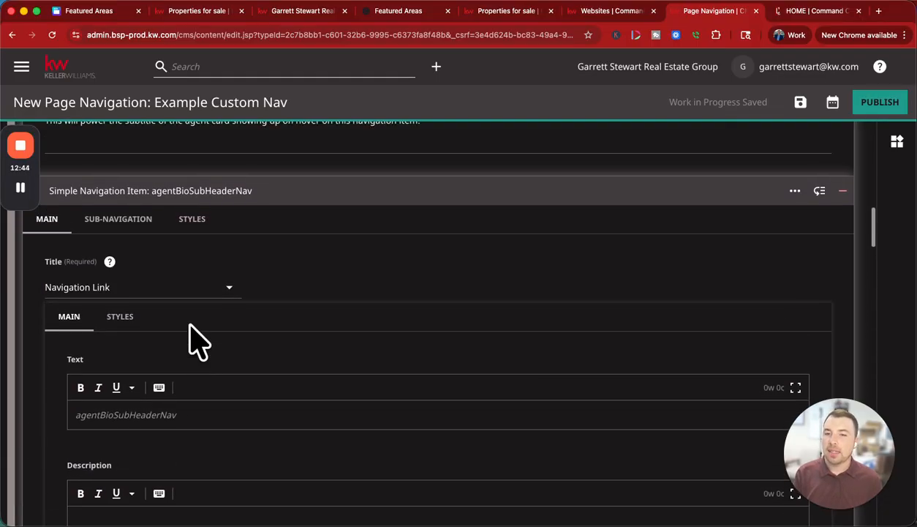
scroll(204, 425, "up", 1)
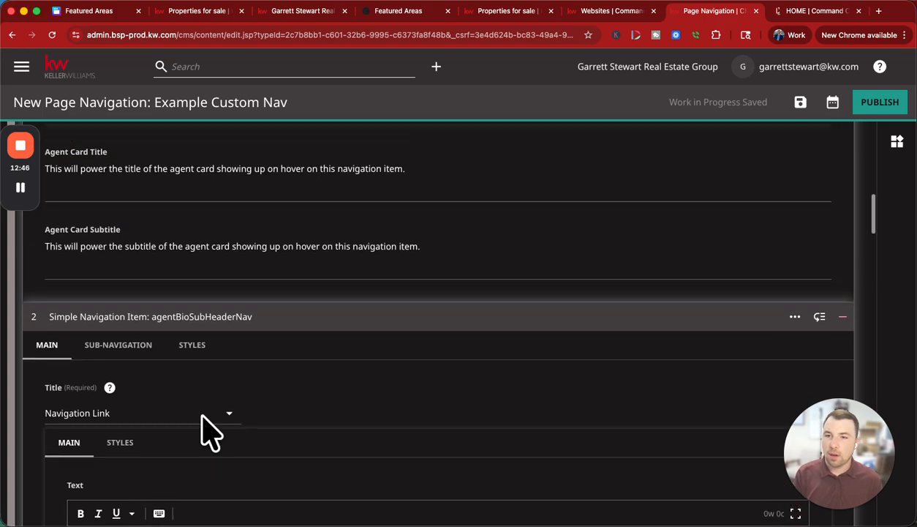
scroll(253, 424, "down", 3)
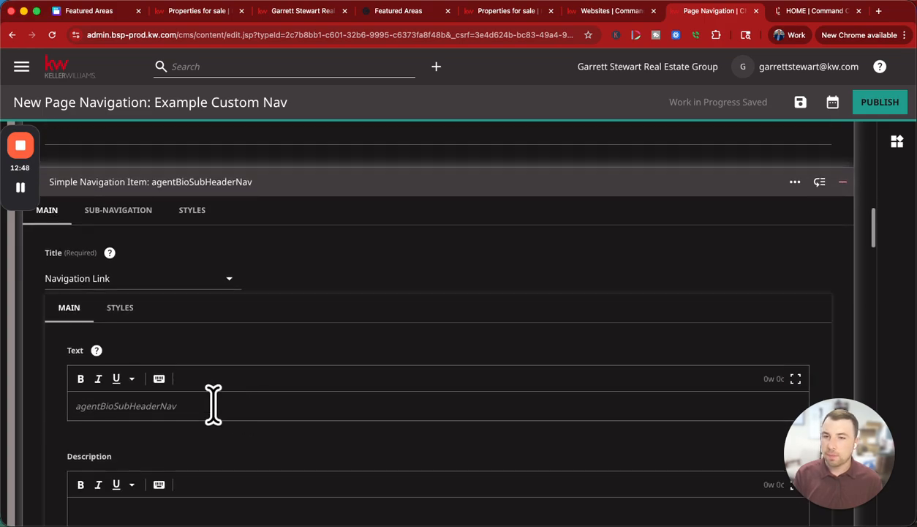
left_click(174, 297)
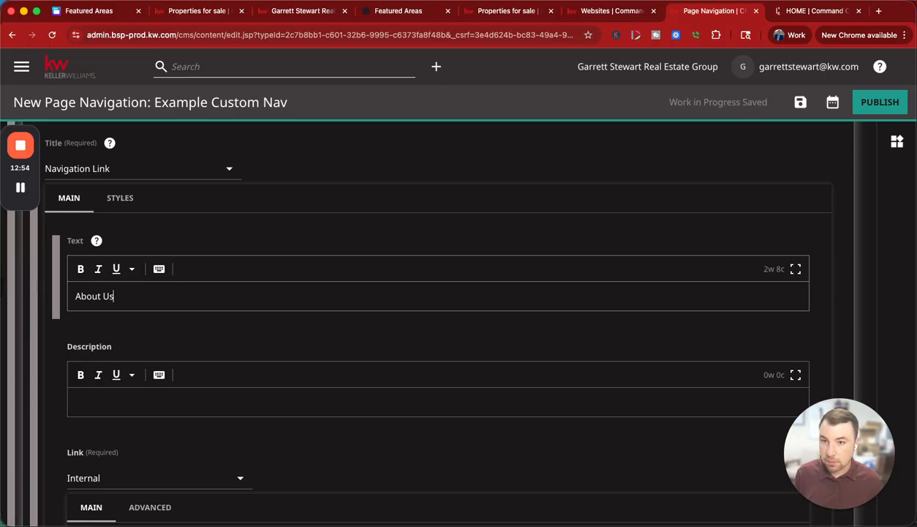
- Review the navigation items back up to Featured Neighborhoods and publish the Example Custom Nav page navigation
scroll(221, 393, "down", 3)
scroll(130, 409, "up", 4)
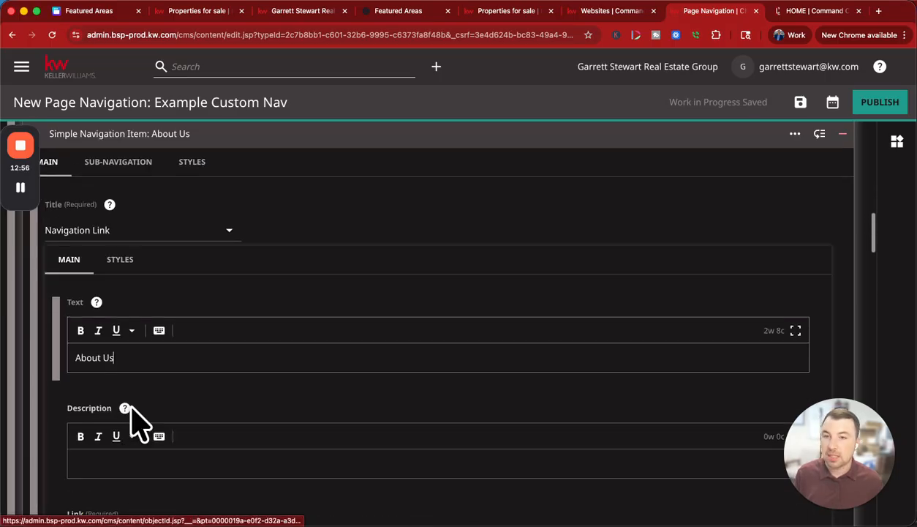
scroll(174, 354, "up", 10)
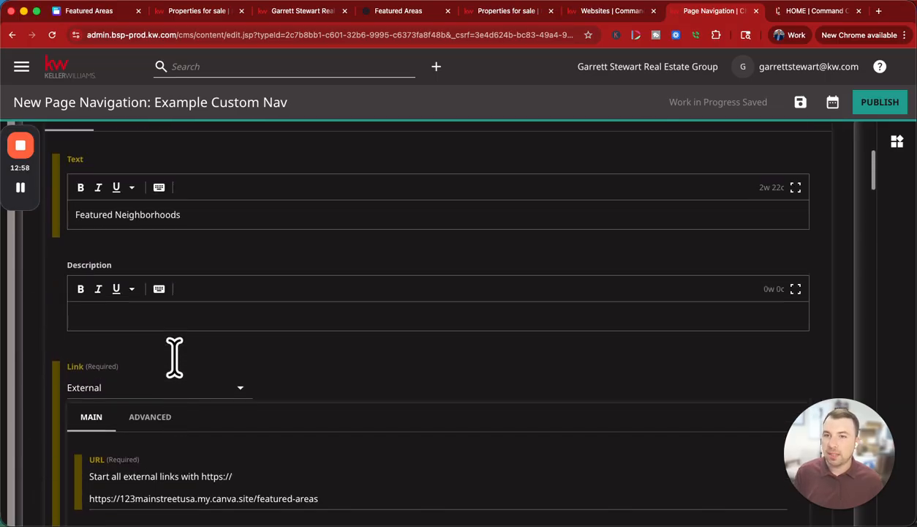
scroll(180, 358, "up", 2)
scroll(230, 318, "up", 5)
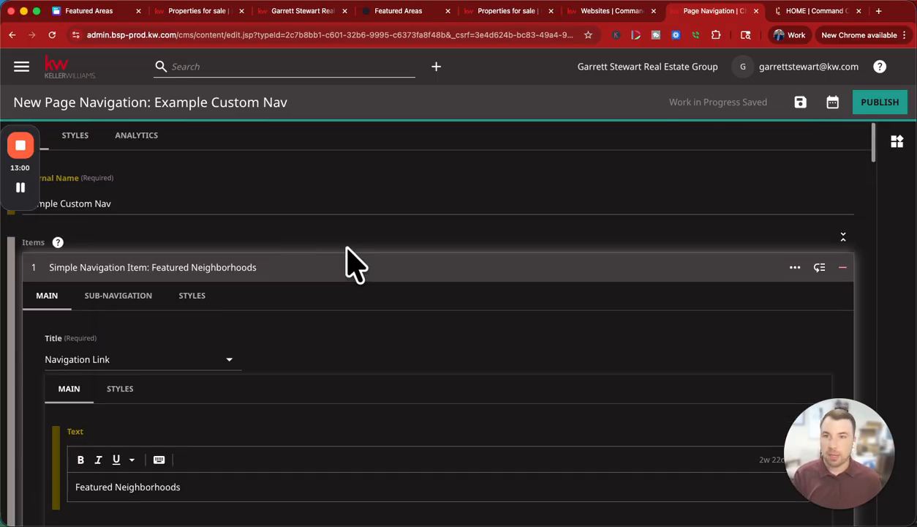
left_click(876, 105)
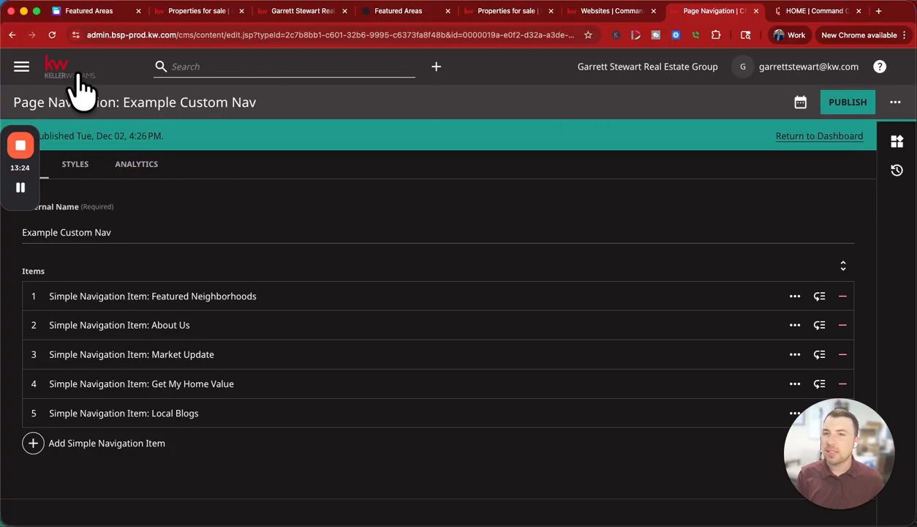
- Open the organization site settings and review the Navigation Source options, keeping Custom Org Site Navigation Provider selected
left_click(21, 69)
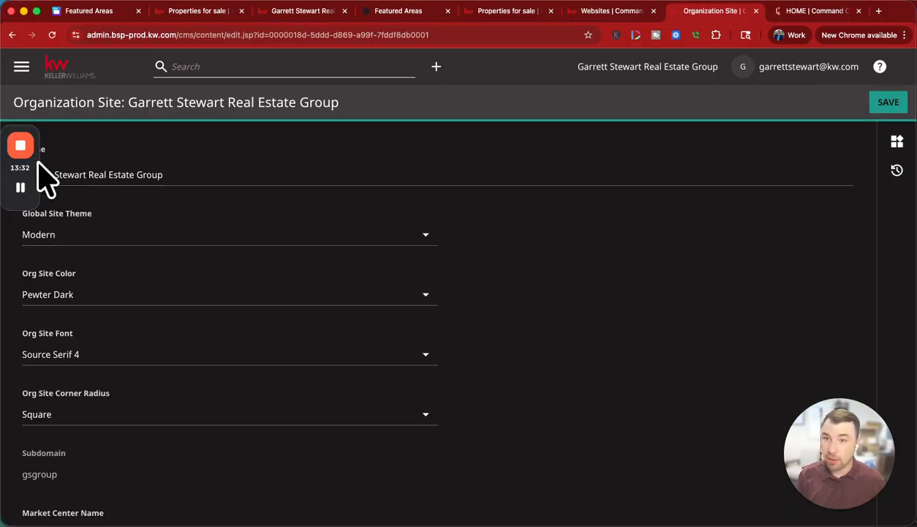
scroll(246, 317, "down", 5)
scroll(246, 318, "down", 7)
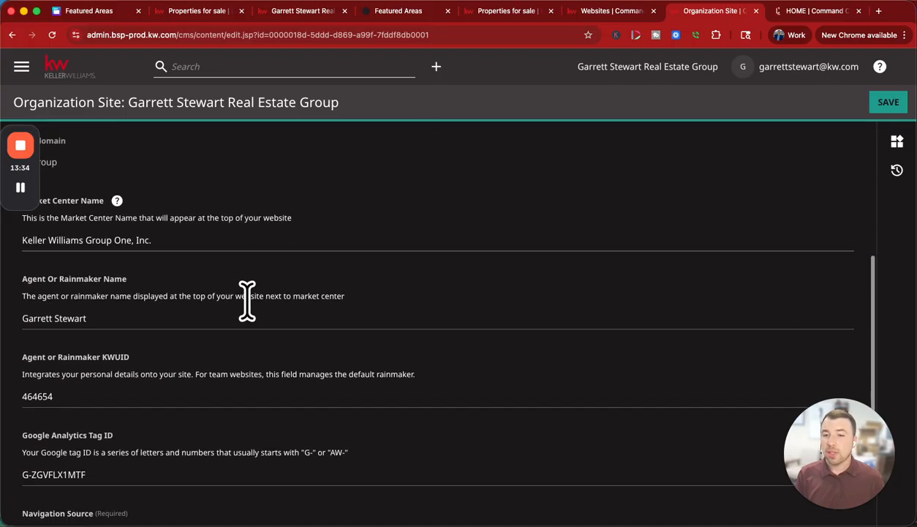
left_click(195, 325)
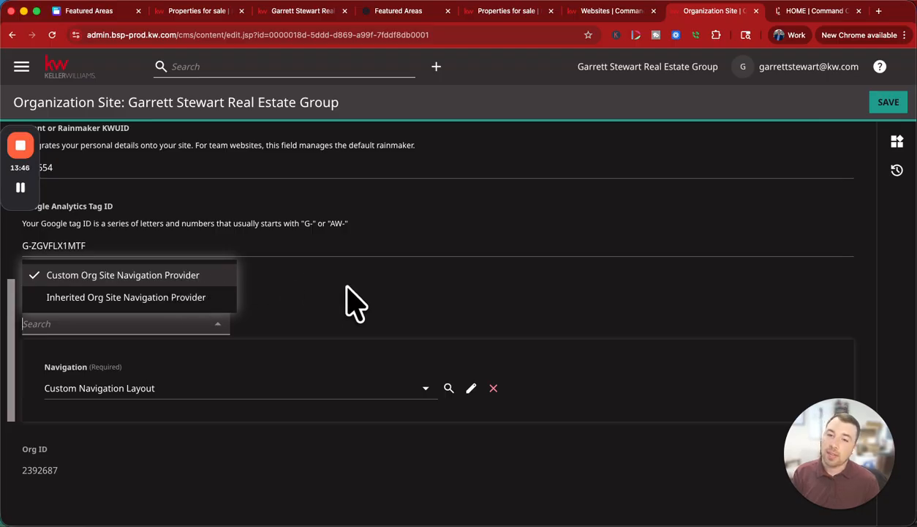
left_click(381, 298)
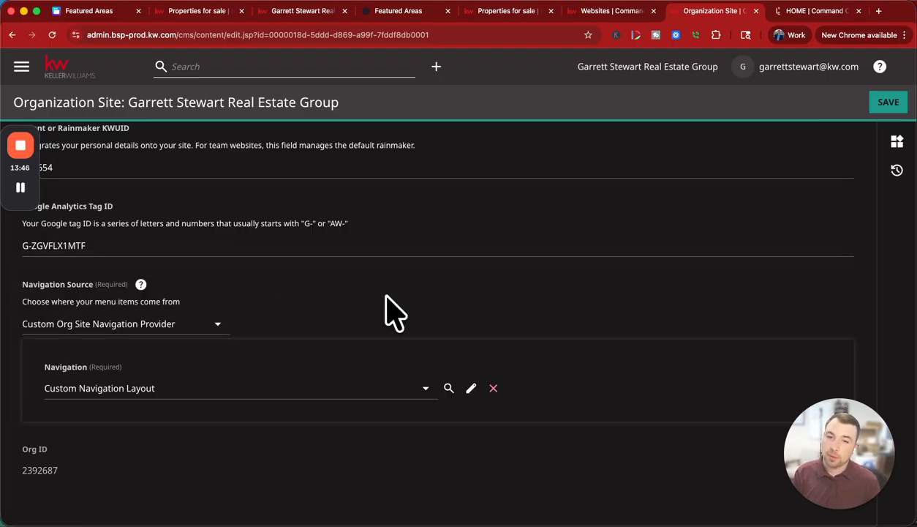
- Set the organization site's Navigation to Example Custom Nav and save the site settings
left_click(277, 398)
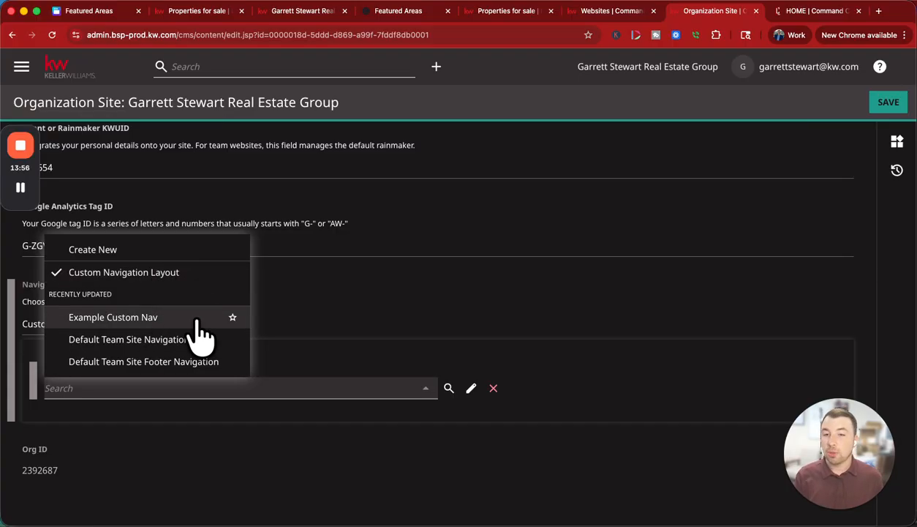
left_click(113, 319)
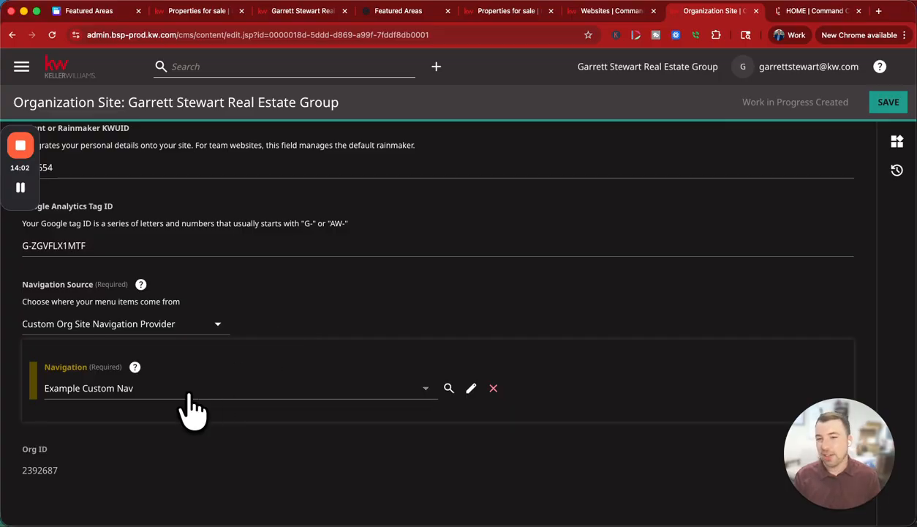
left_click(889, 106)
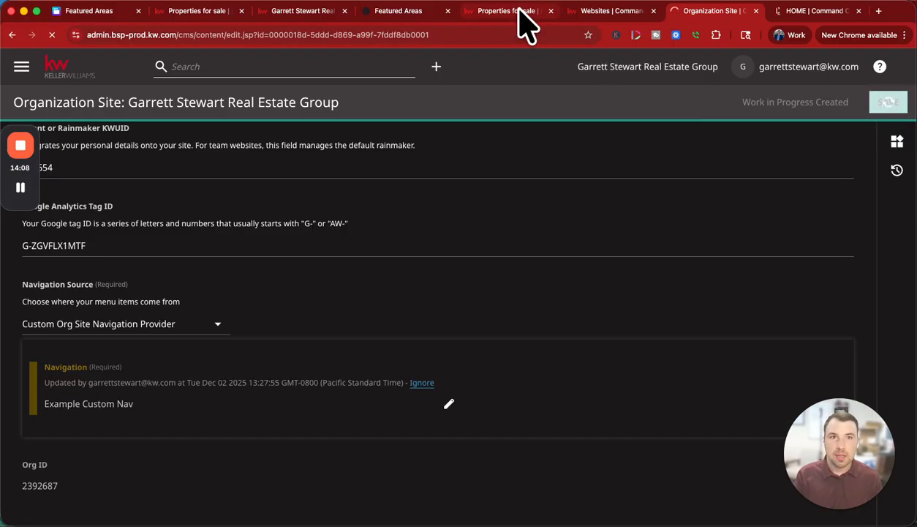
- Reload the live property search website and test the Featured Neighborhoods link in its header menu
left_click(519, 10)
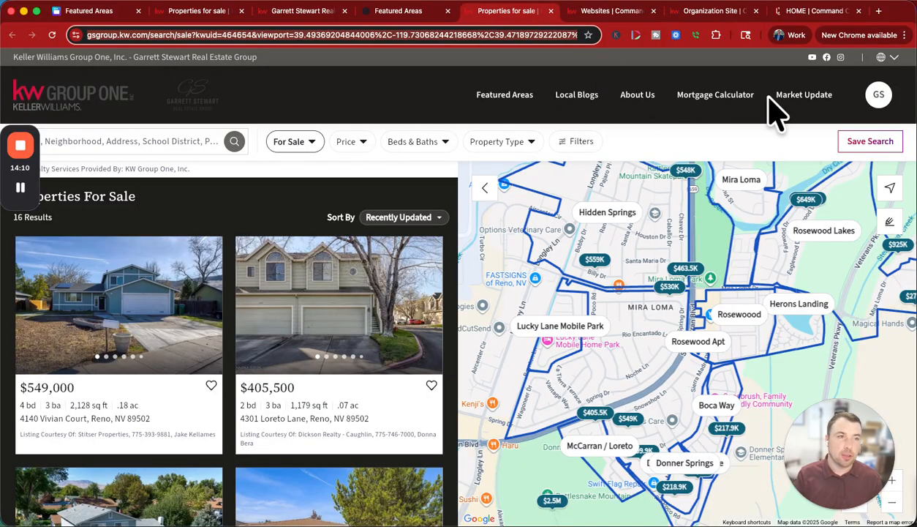
left_click(51, 34)
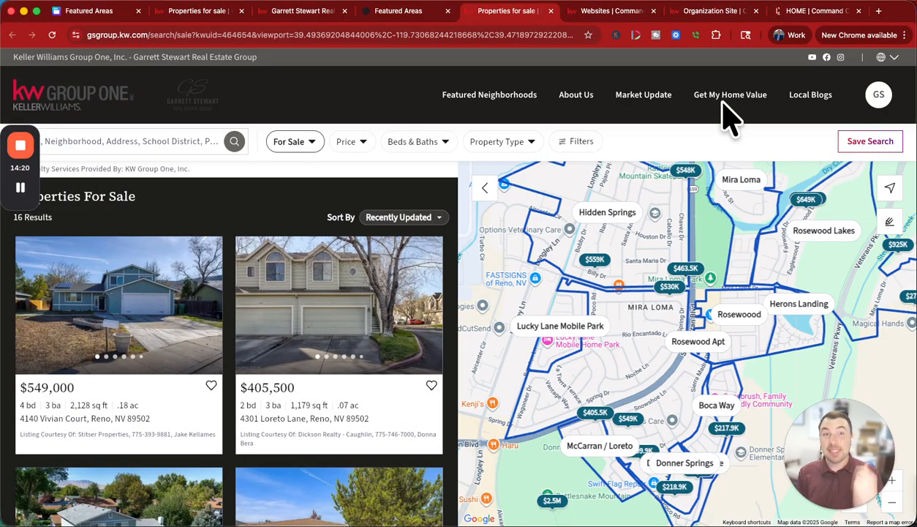
left_click(516, 99)
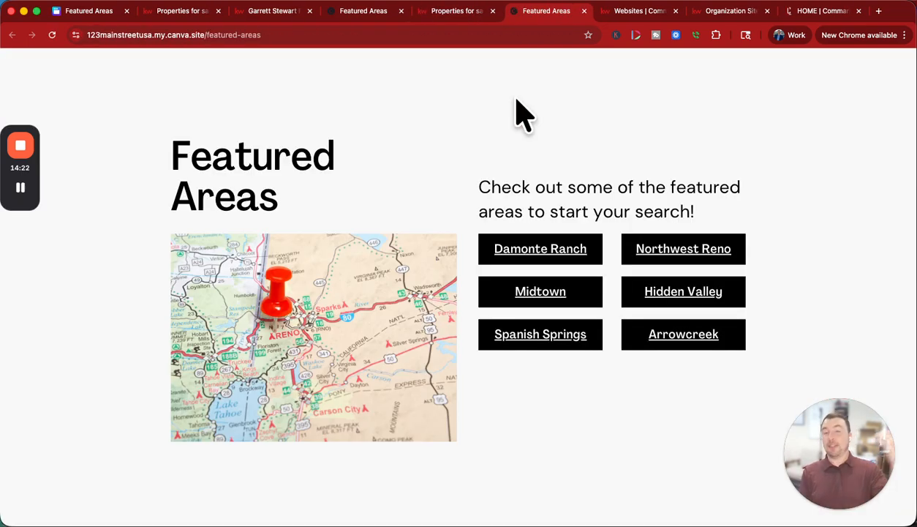